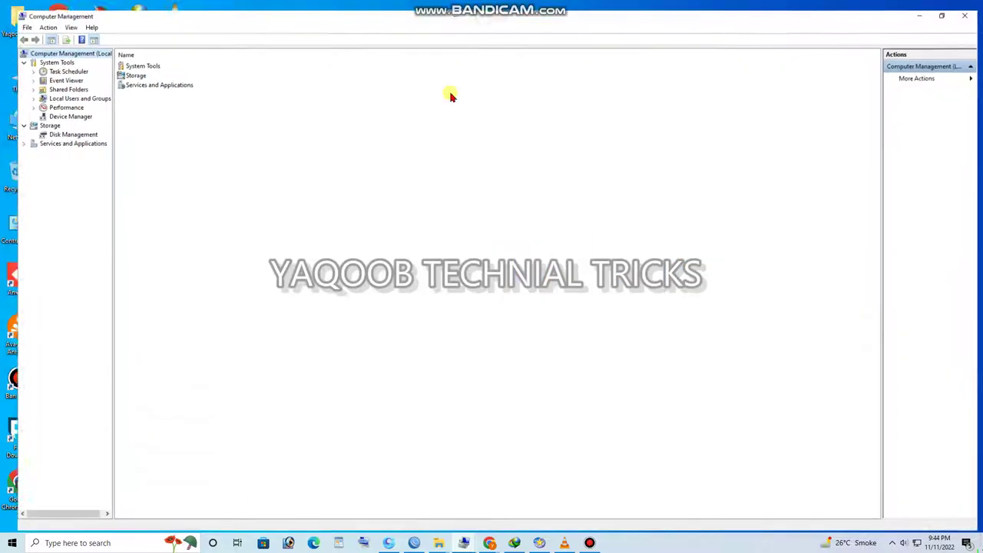
# Step: Maximize the Computer Management window and open Disk Management
pyautogui.click(479, 16)
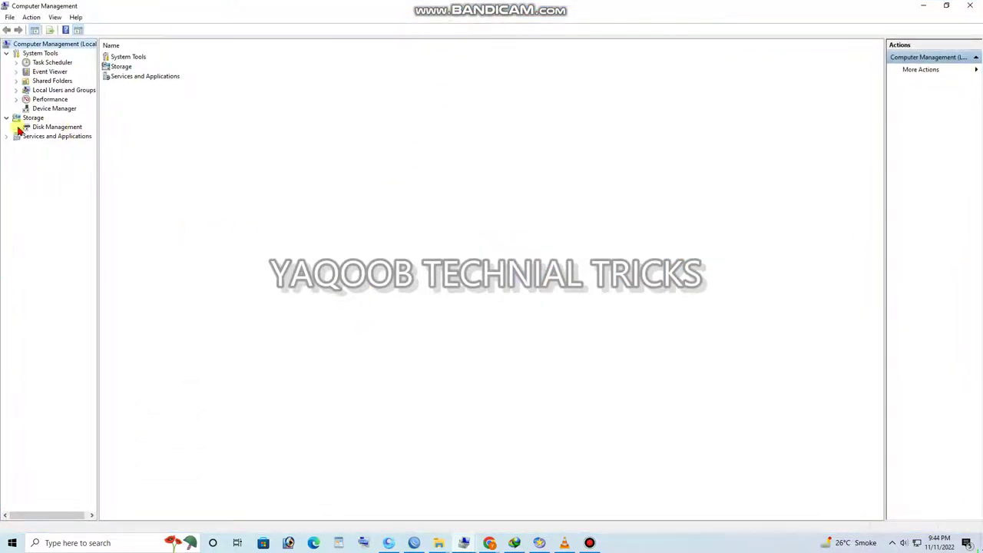
pyautogui.click(60, 128)
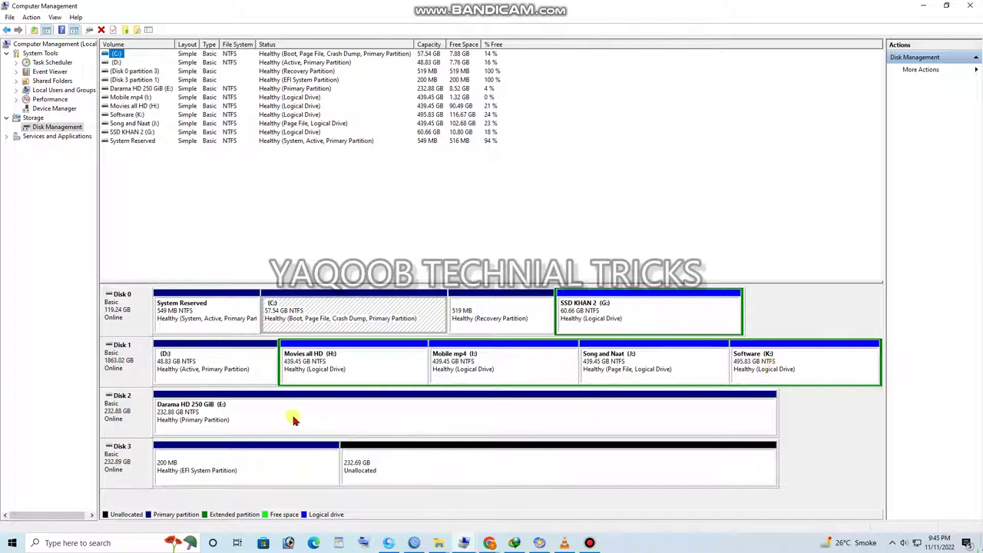
# Step: Examine which volume commands are available for the EFI System Partition and the unallocated space on Disk 3
pyautogui.click(241, 472)
pyautogui.click(418, 459)
pyautogui.click(253, 458)
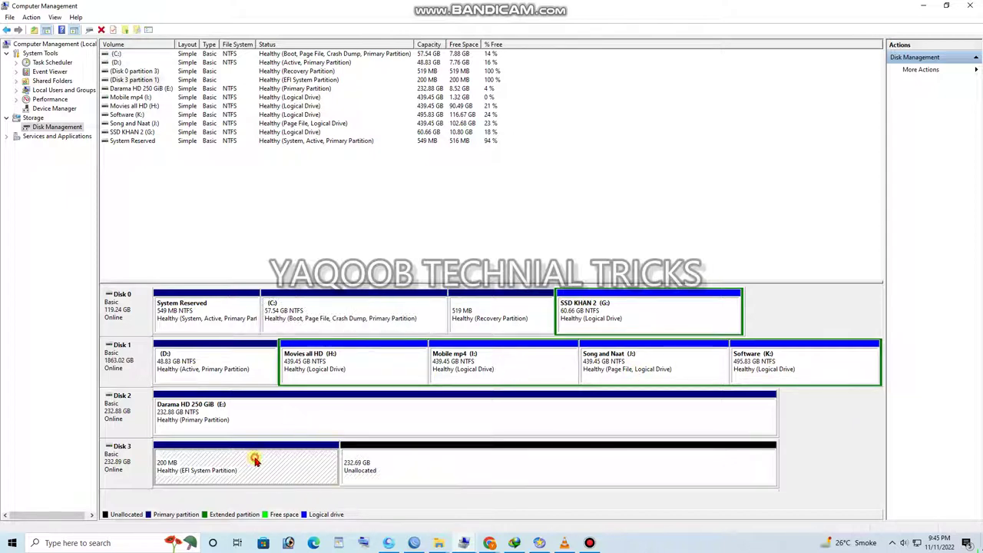
pyautogui.click(115, 472)
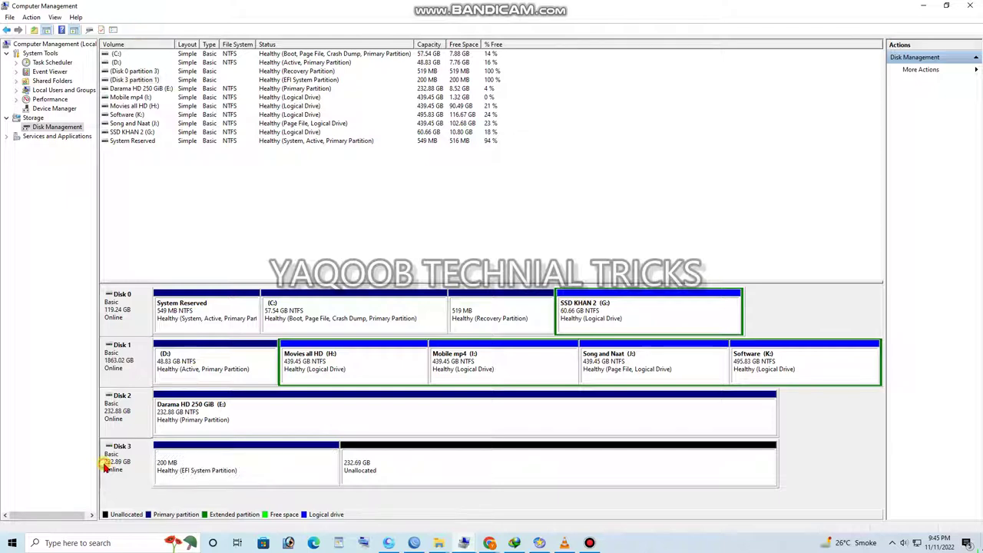
pyautogui.click(216, 469)
pyautogui.click(432, 463)
pyautogui.rightClick(433, 461)
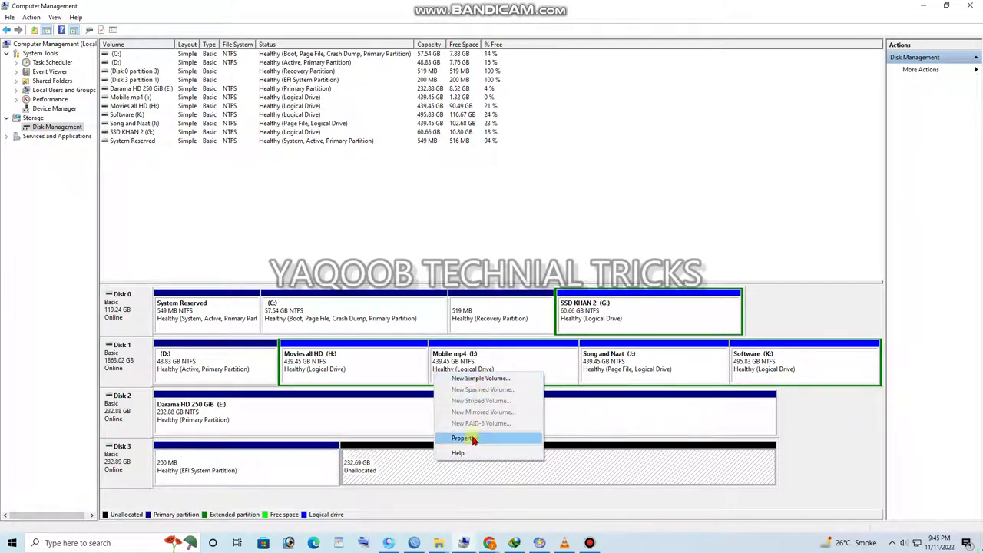
pyautogui.click(411, 465)
pyautogui.rightClick(238, 462)
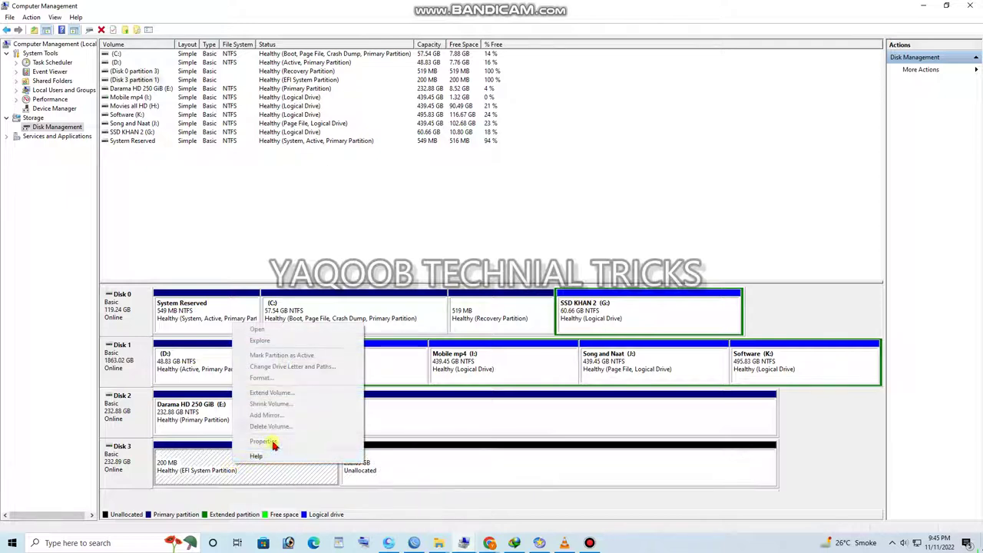
pyautogui.click(413, 489)
# Step: Check the available volume commands on other disks for the E:, K:, D: and G: volumes, looking for Delete Volume
pyautogui.rightClick(458, 412)
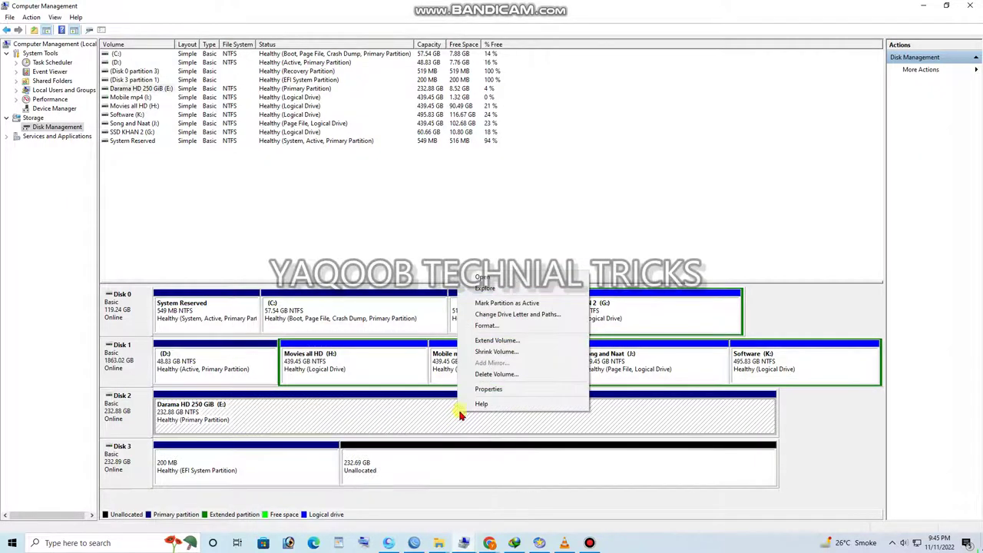
pyautogui.click(538, 467)
pyautogui.rightClick(766, 366)
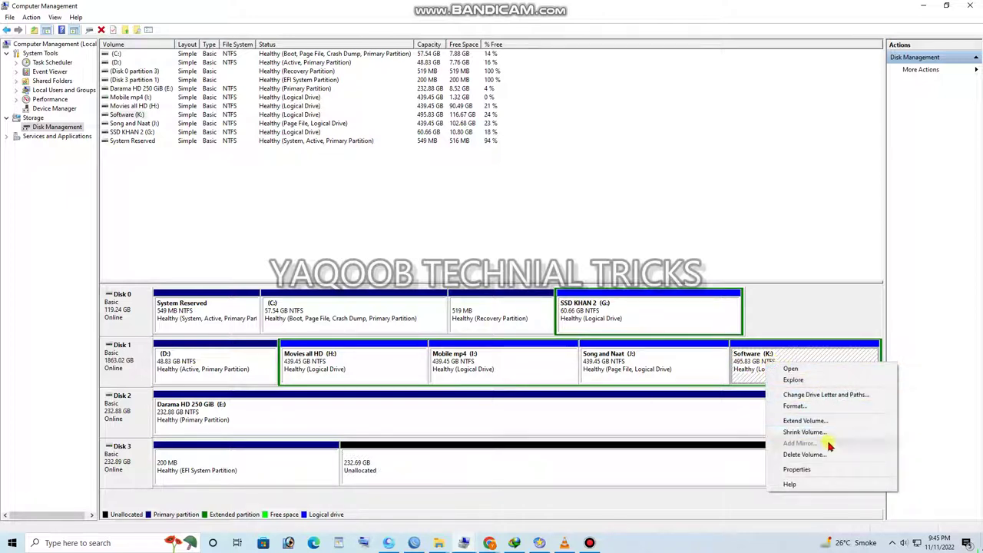
pyautogui.click(240, 367)
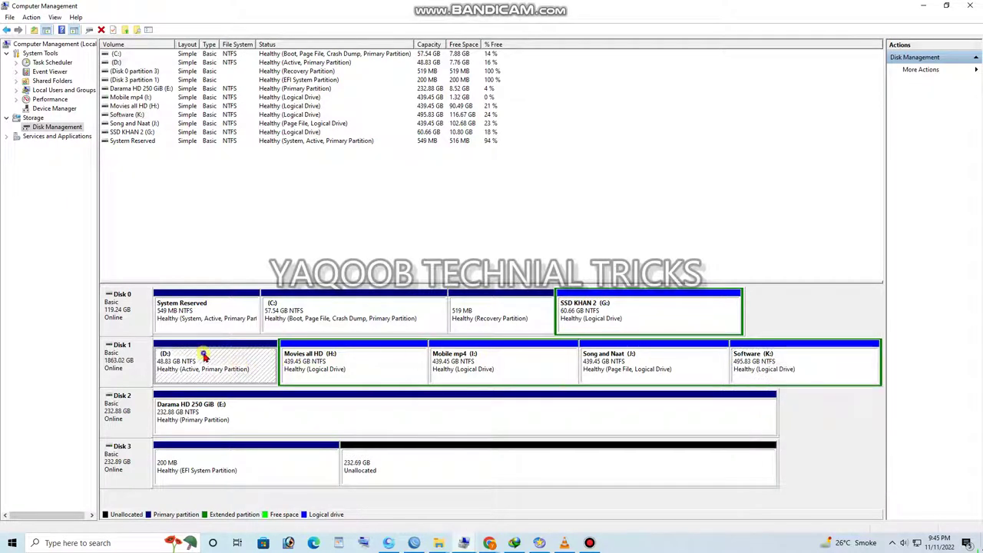
pyautogui.rightClick(204, 353)
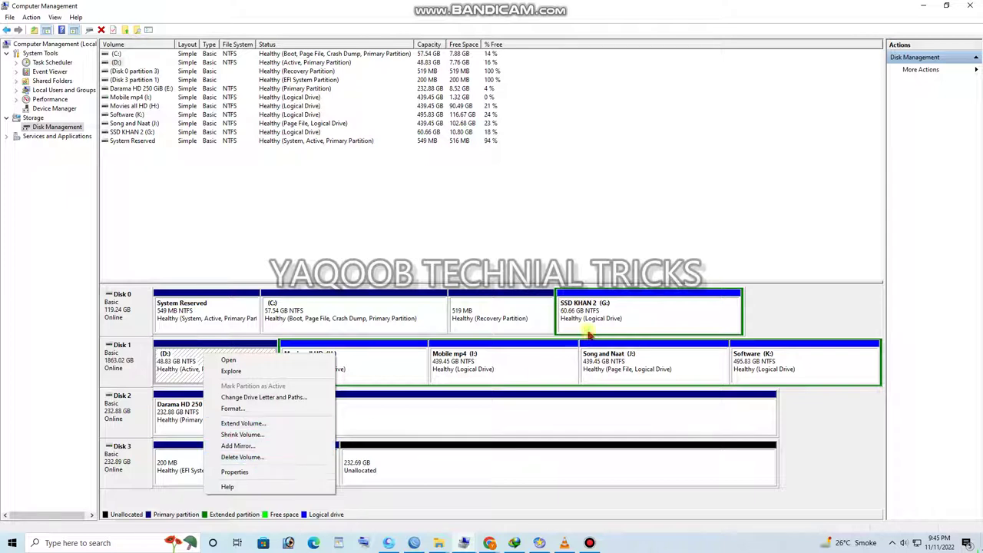
pyautogui.click(624, 312)
pyautogui.rightClick(620, 310)
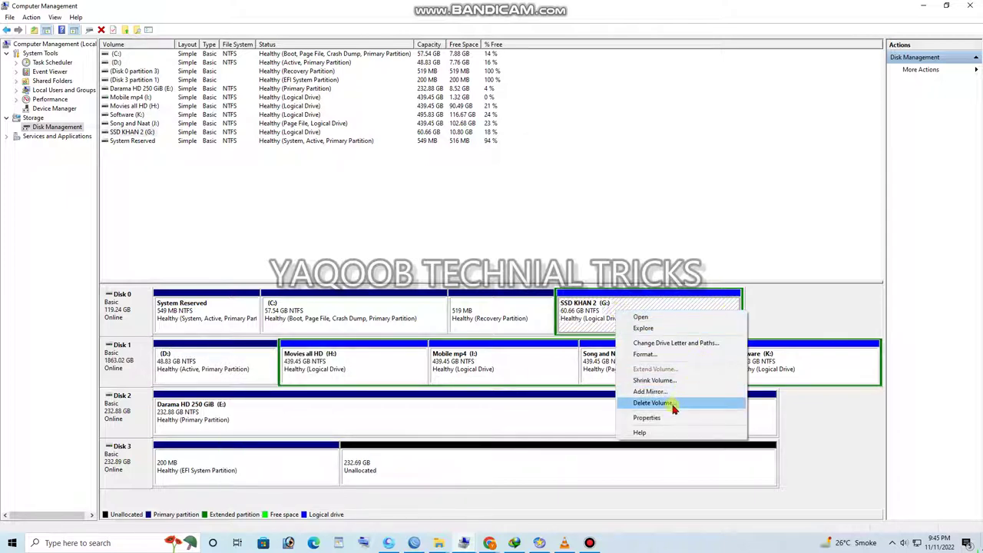
# Step: Check whether Delete Volume is available for the System Reserved, C:, recovery and G: volumes on Disk 0
pyautogui.rightClick(218, 311)
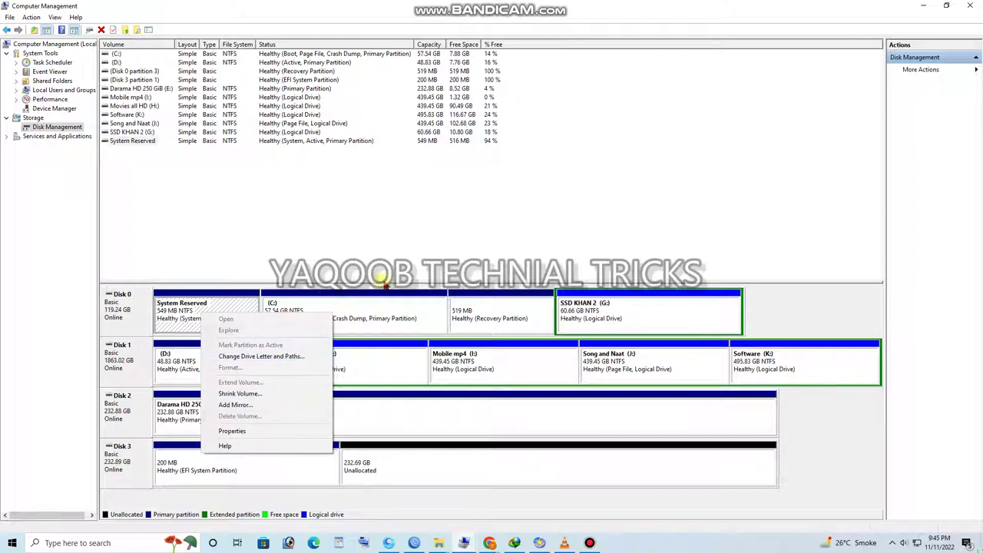
pyautogui.rightClick(377, 311)
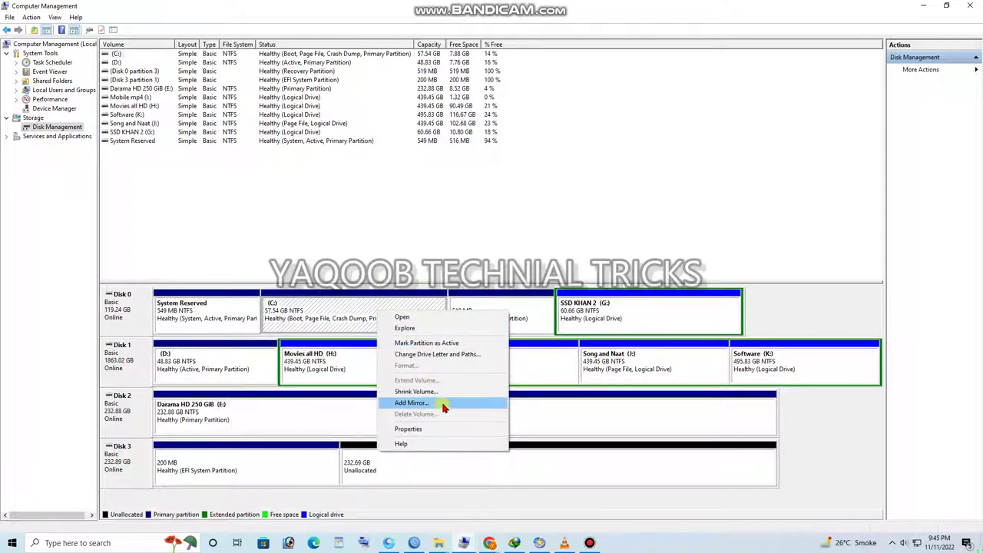
pyautogui.rightClick(322, 311)
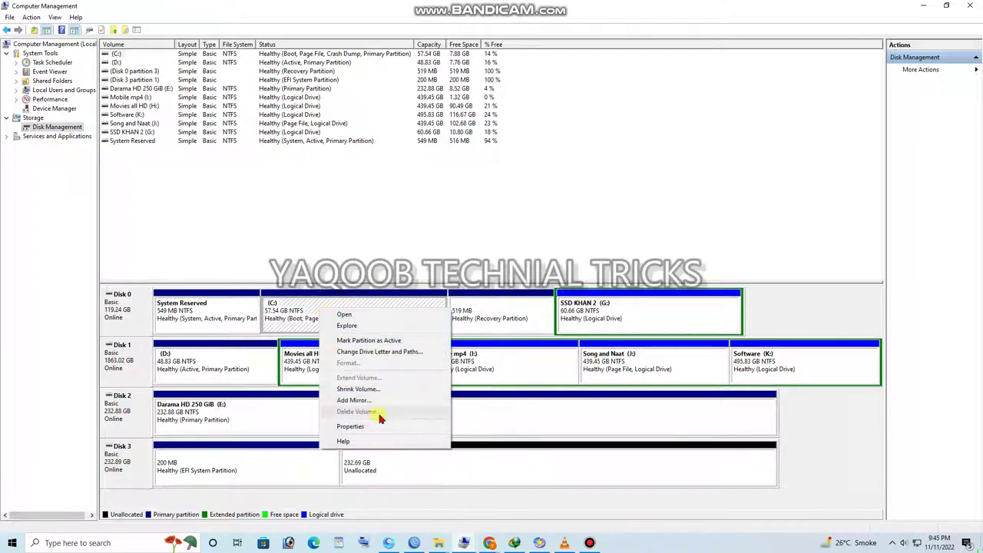
pyautogui.click(282, 315)
pyautogui.rightClick(282, 315)
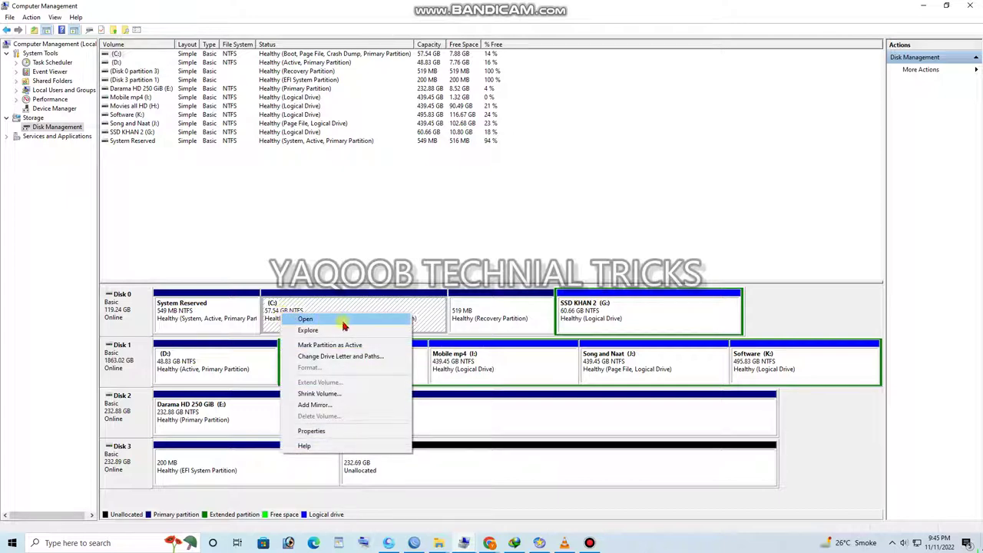
pyautogui.rightClick(505, 317)
pyautogui.rightClick(610, 318)
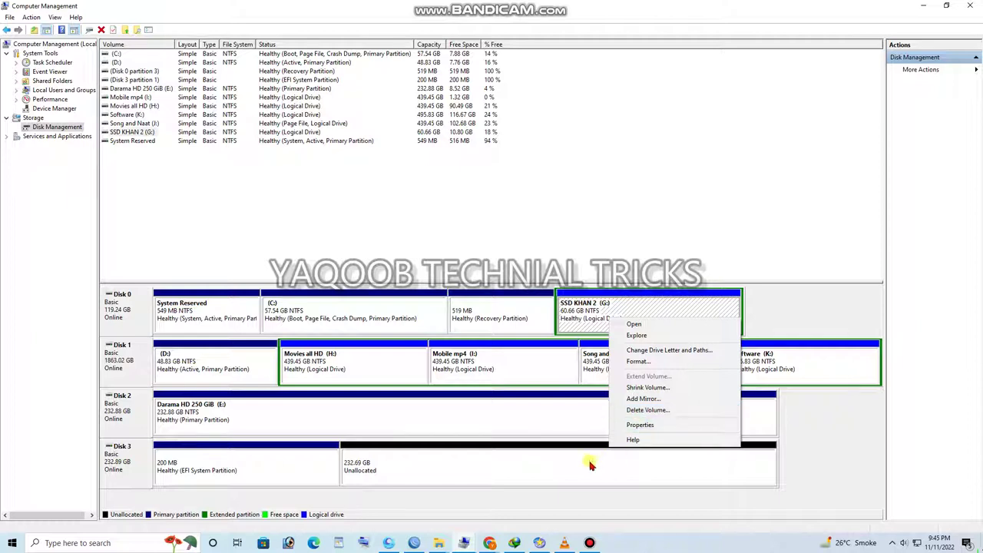
# Step: Recheck the delete option of Disk 3's EFI System Partition and the commands offered for its unallocated space
pyautogui.click(548, 473)
pyautogui.rightClick(288, 481)
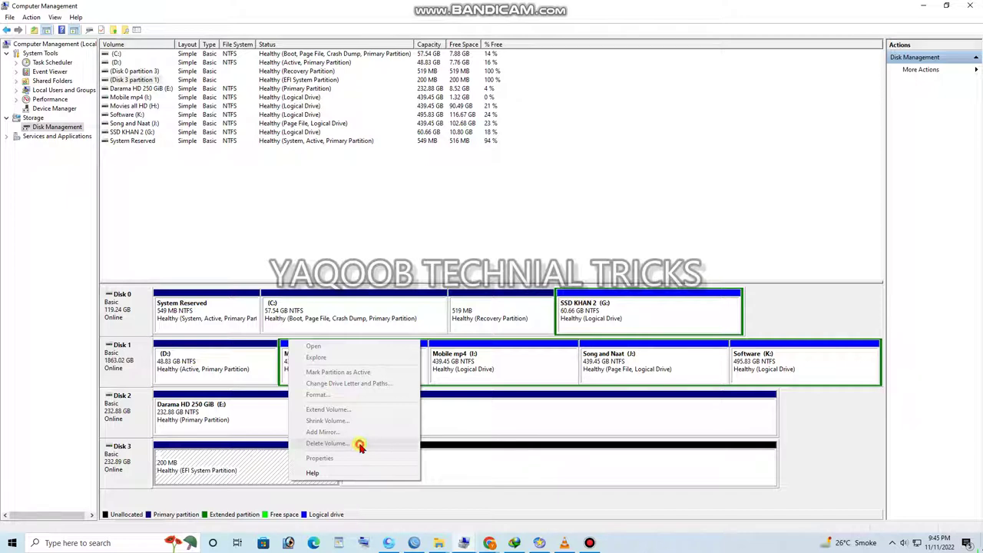
pyautogui.rightClick(483, 464)
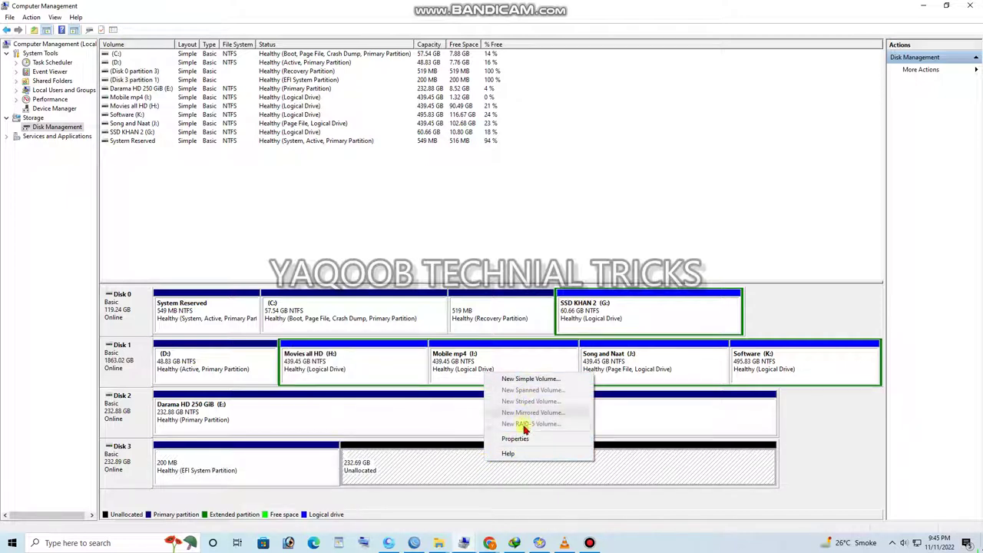
pyautogui.click(530, 474)
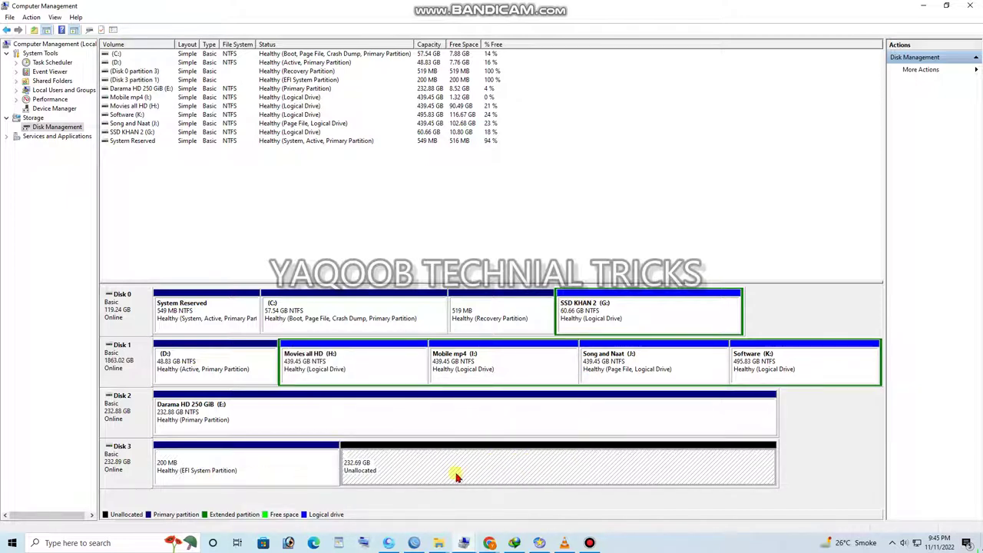
# Step: Minimize Computer Management, then open EaseUS Partition Master from the desktop in a maximized window
pyautogui.click(923, 6)
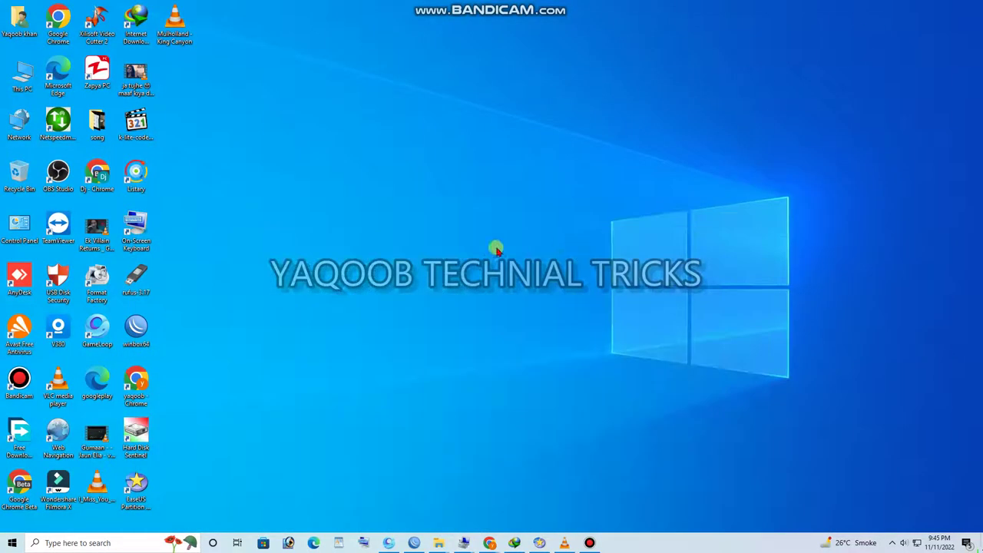
pyautogui.rightClick(353, 225)
pyautogui.click(395, 253)
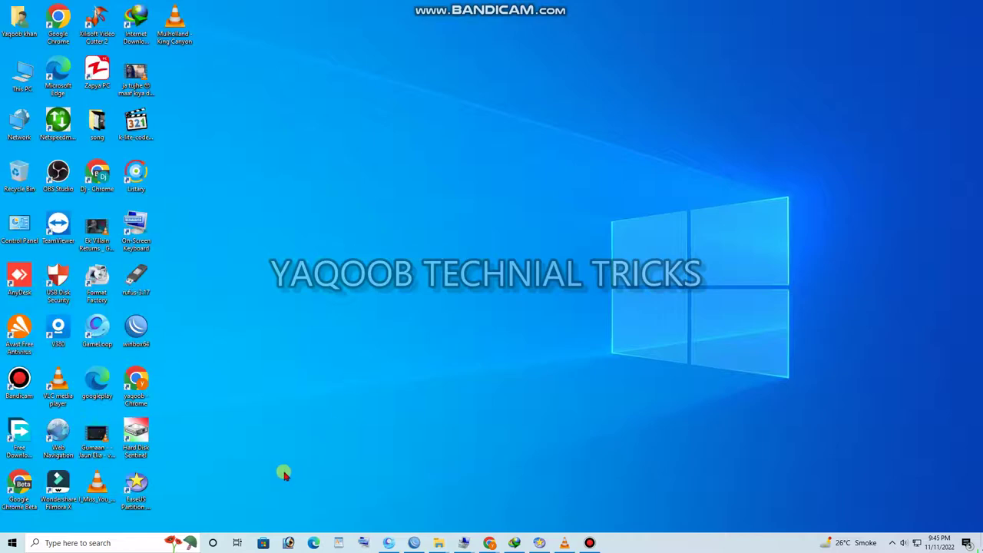
pyautogui.doubleClick(133, 520)
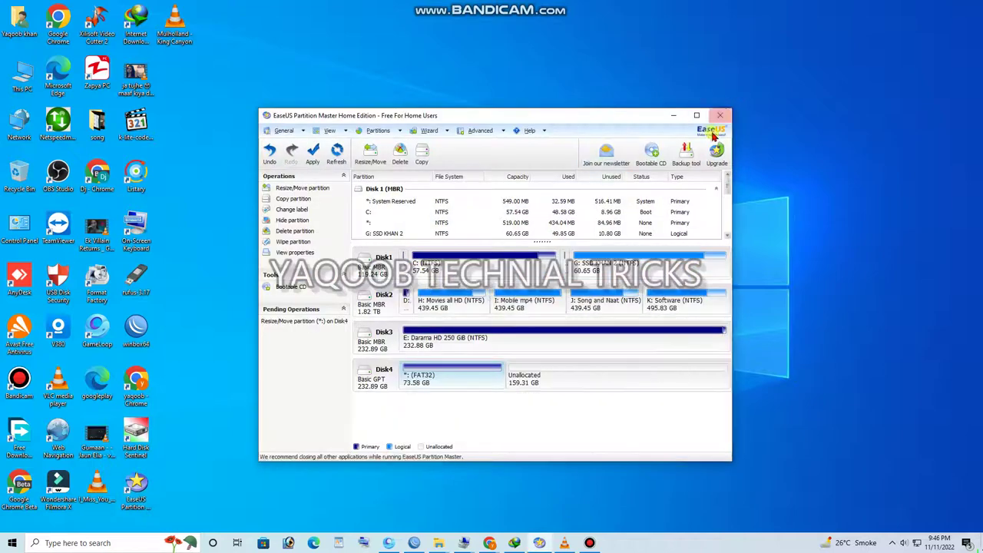
pyautogui.click(695, 123)
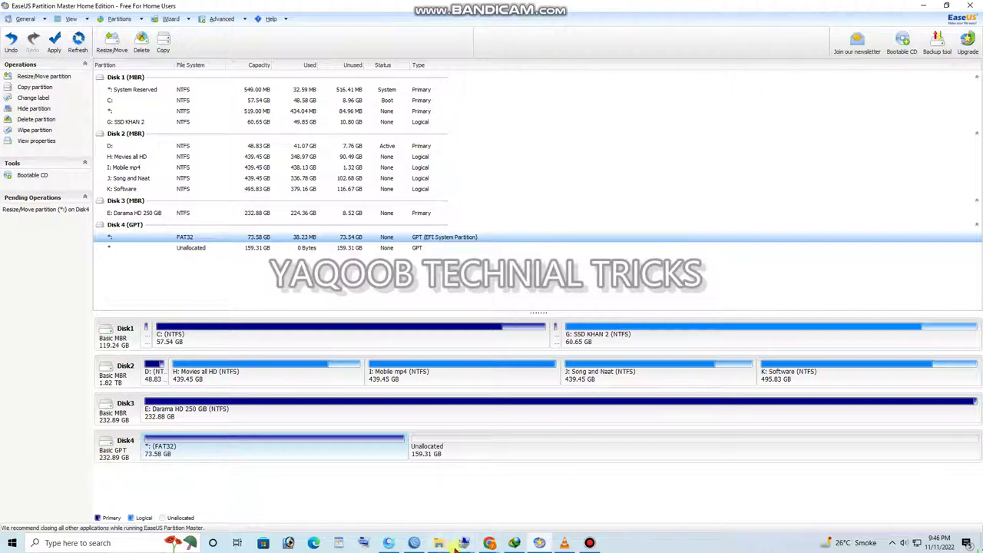
# Step: Switch to Computer Management to compare Disk 3's layout, and return to EaseUS Partition Master
pyautogui.moveTo(463, 543)
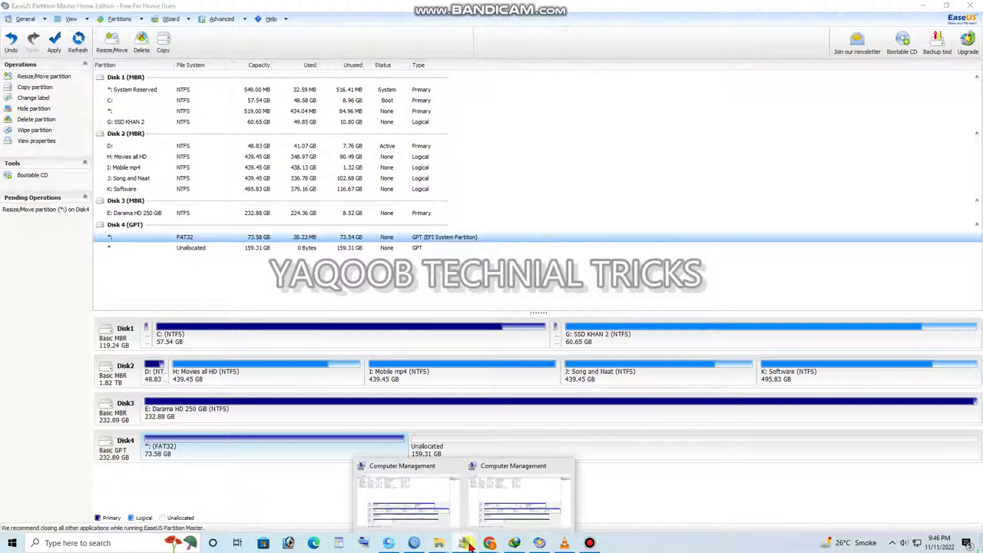
pyautogui.click(422, 505)
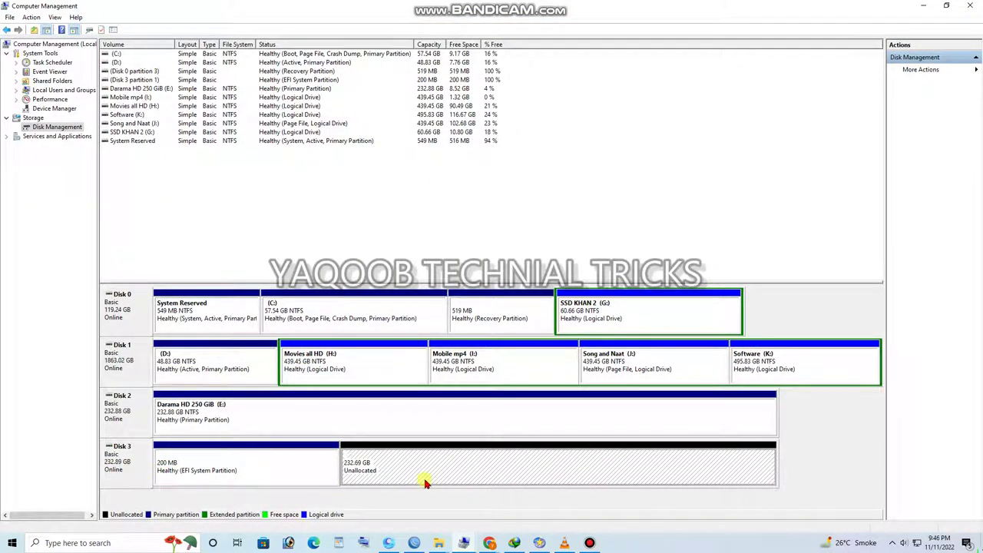
pyautogui.click(923, 5)
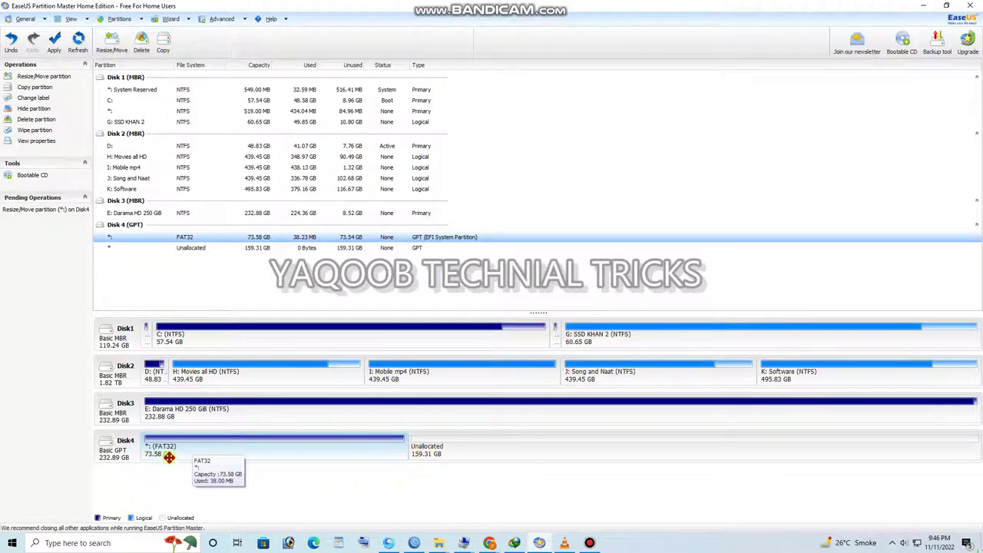
# Step: Delete the FAT32 EFI system partition on Disk4 and confirm the deletion
pyautogui.rightClick(471, 451)
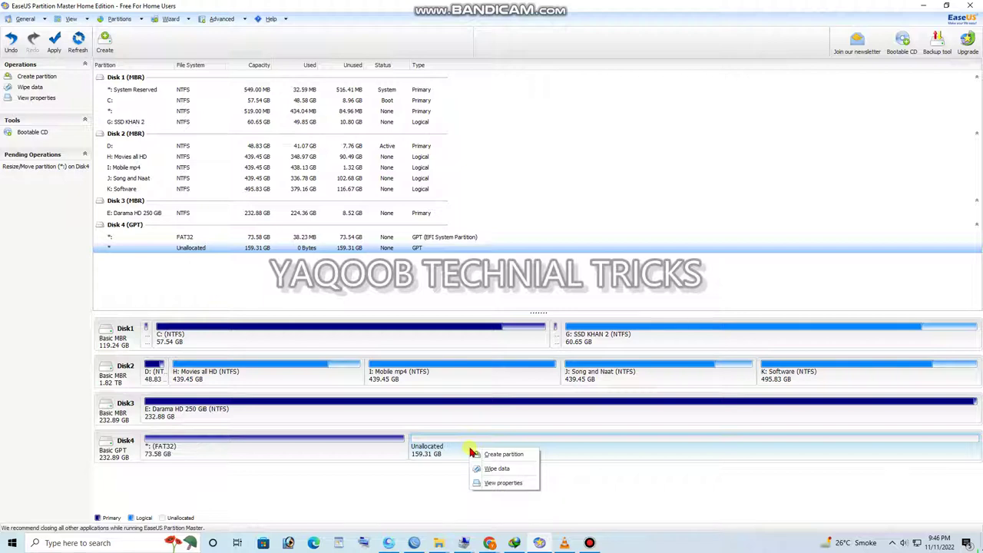
pyautogui.click(324, 455)
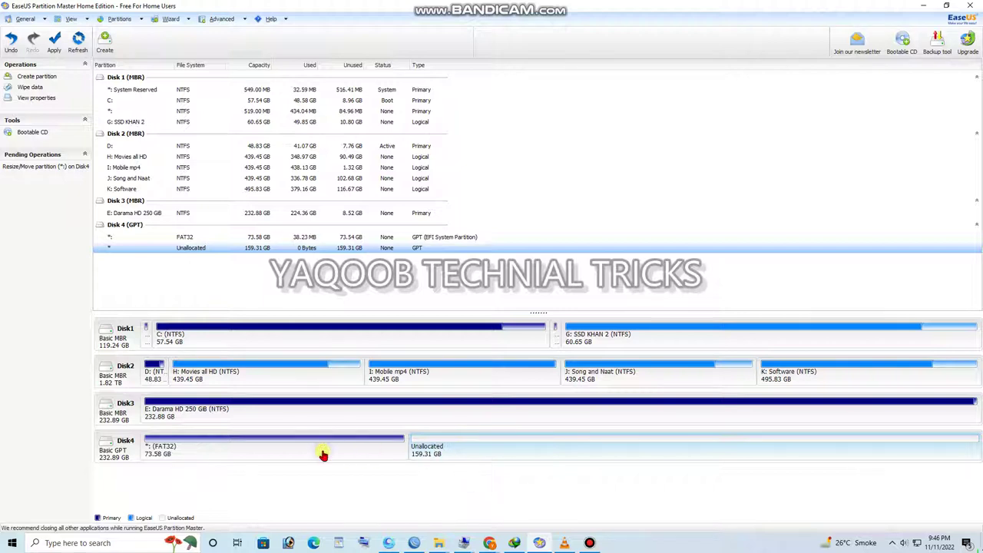
pyautogui.rightClick(324, 455)
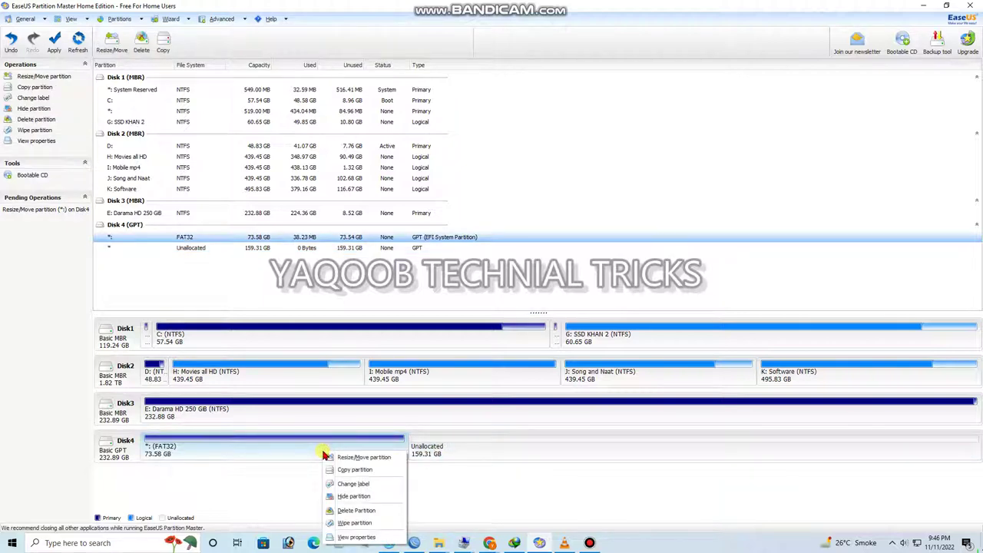
pyautogui.click(361, 517)
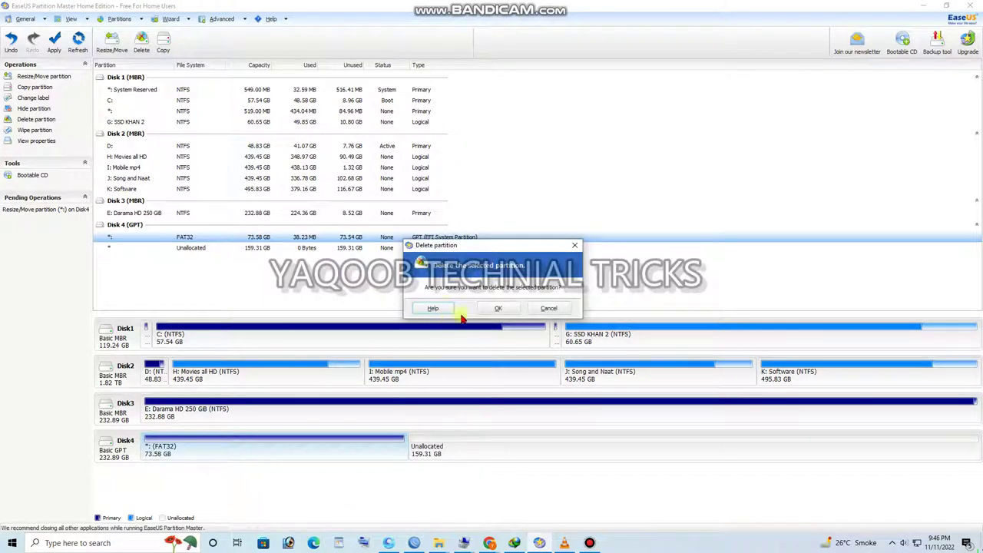
pyautogui.click(500, 308)
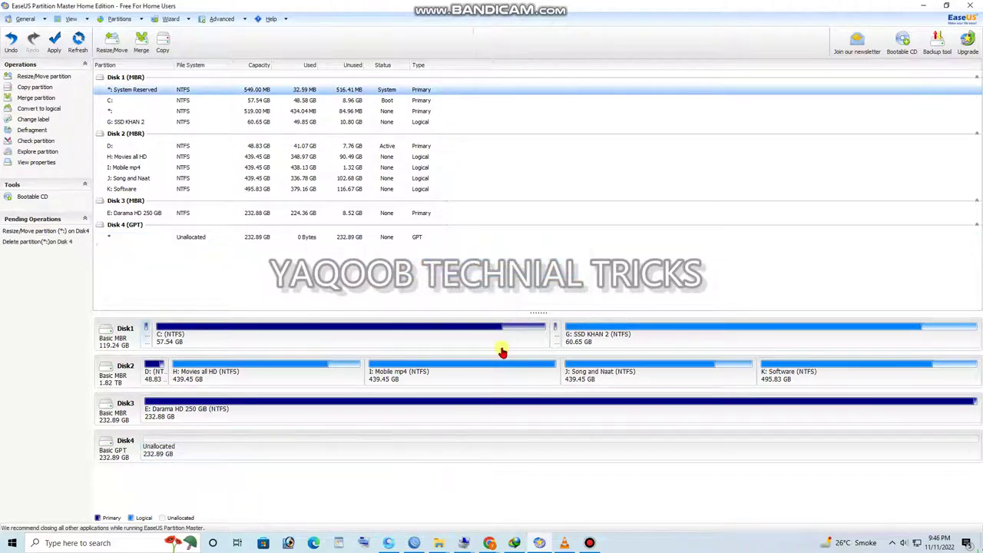
# Step: Create an NTFS partition labelled 50000 with drive letter F: across all of Disk4's unallocated space
pyautogui.rightClick(332, 454)
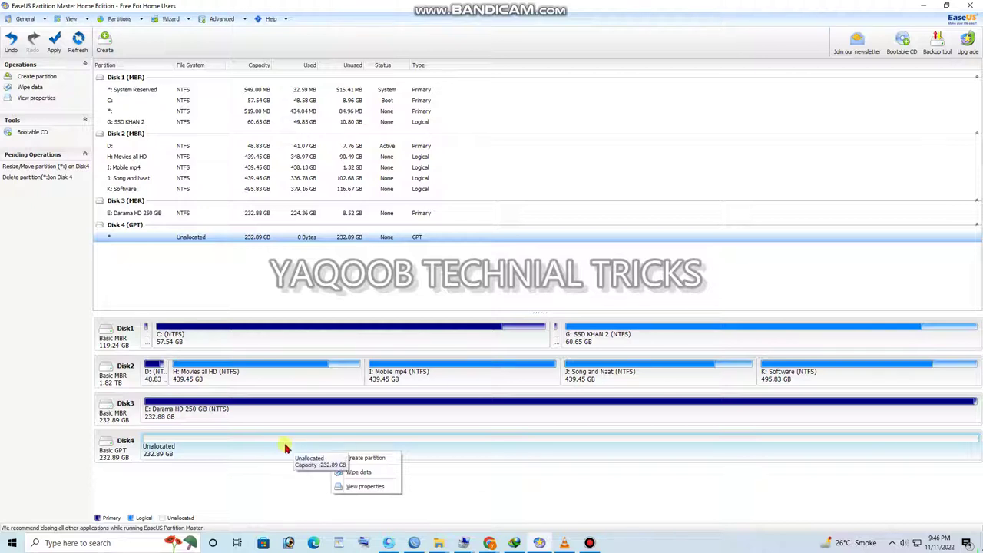
pyautogui.click(386, 464)
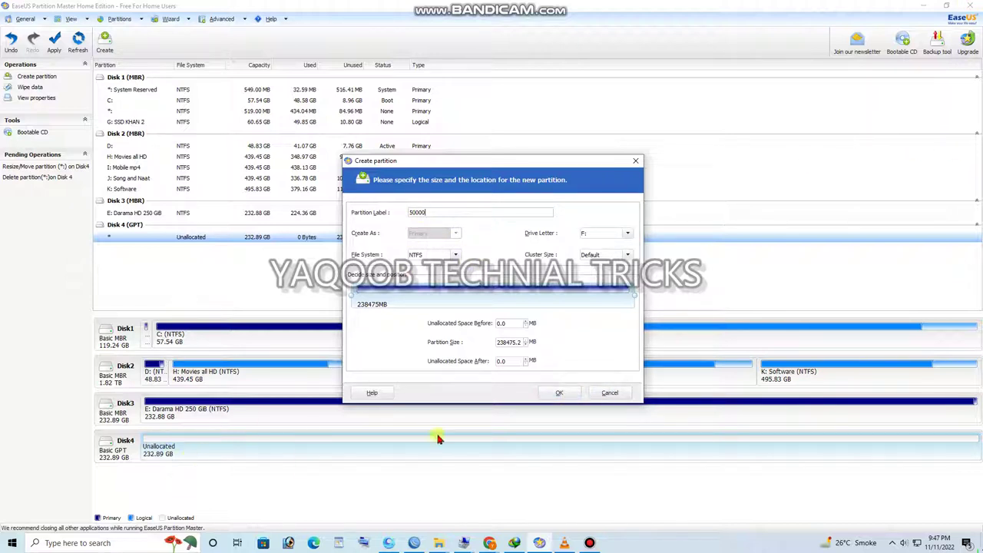
pyautogui.click(559, 393)
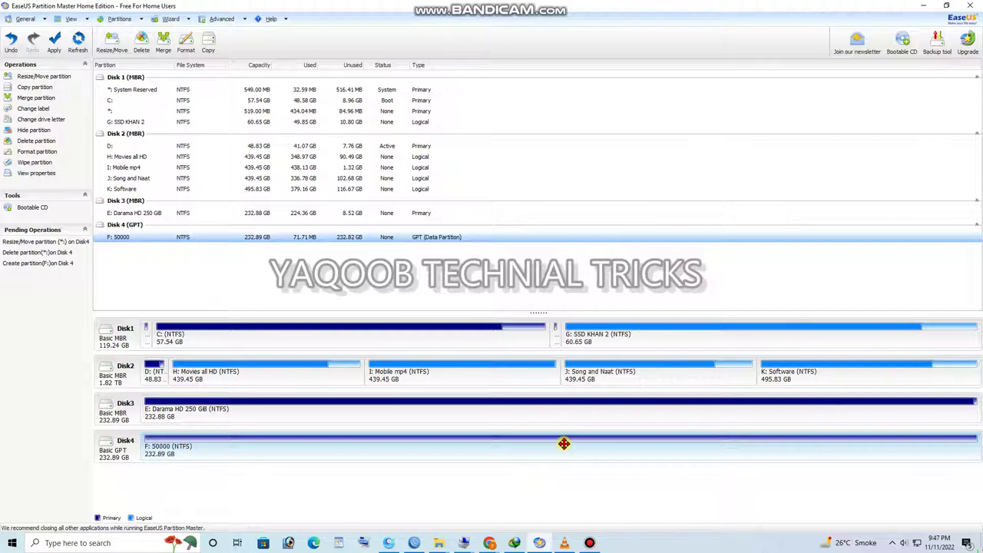
pyautogui.moveTo(563, 444)
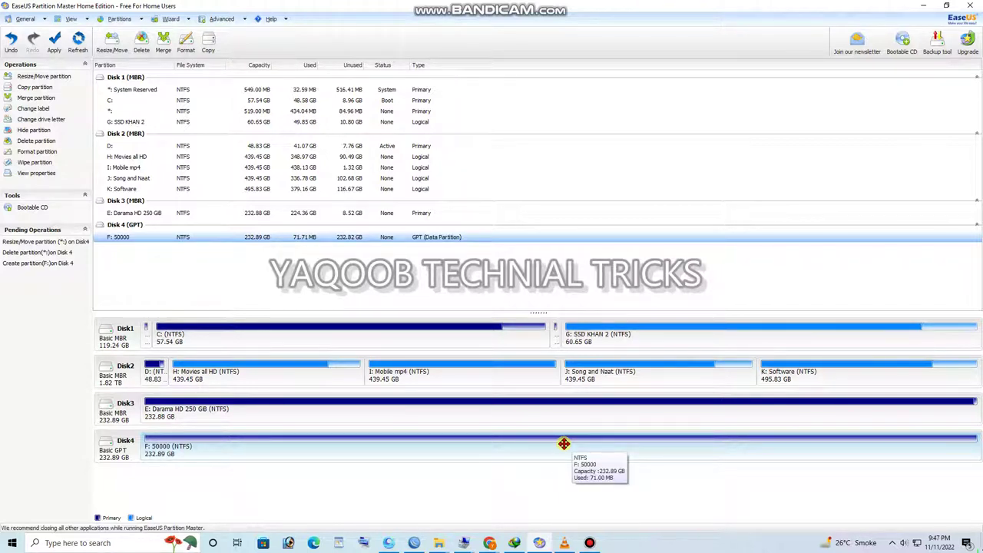
# Step: Format Disk4's F: partition as NTFS with the label new and a 4KB cluster size
pyautogui.rightClick(386, 449)
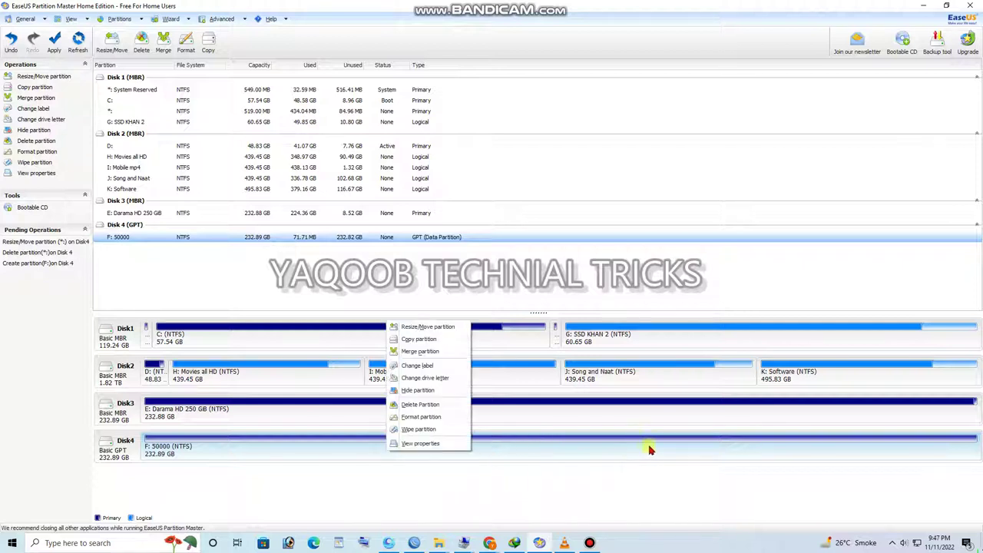
pyautogui.click(421, 417)
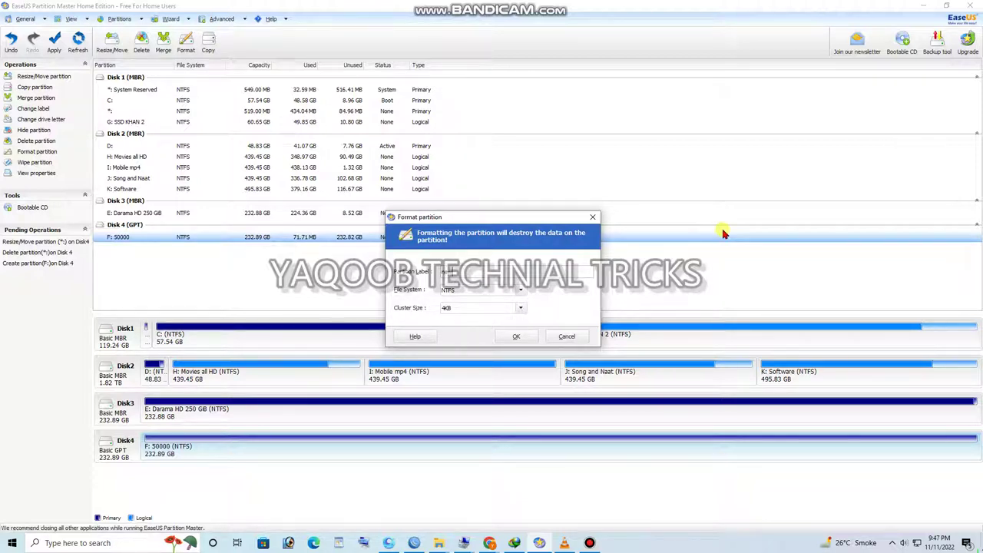
pyautogui.click(522, 291)
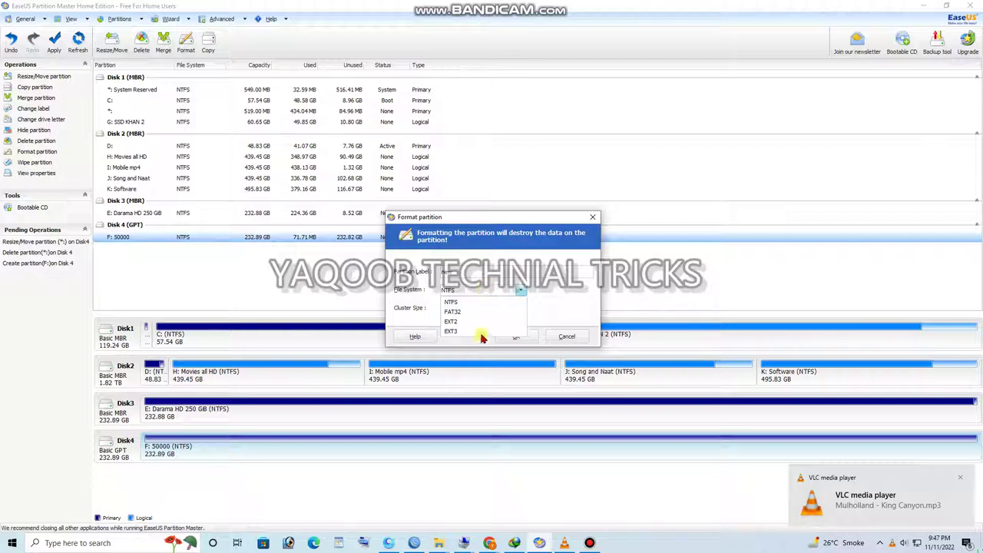
pyautogui.click(548, 290)
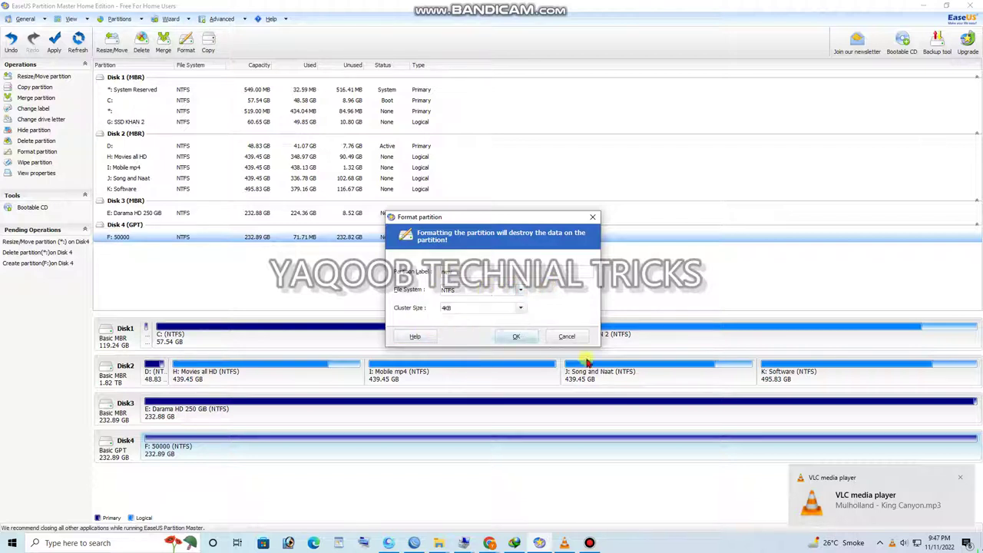
pyautogui.click(518, 338)
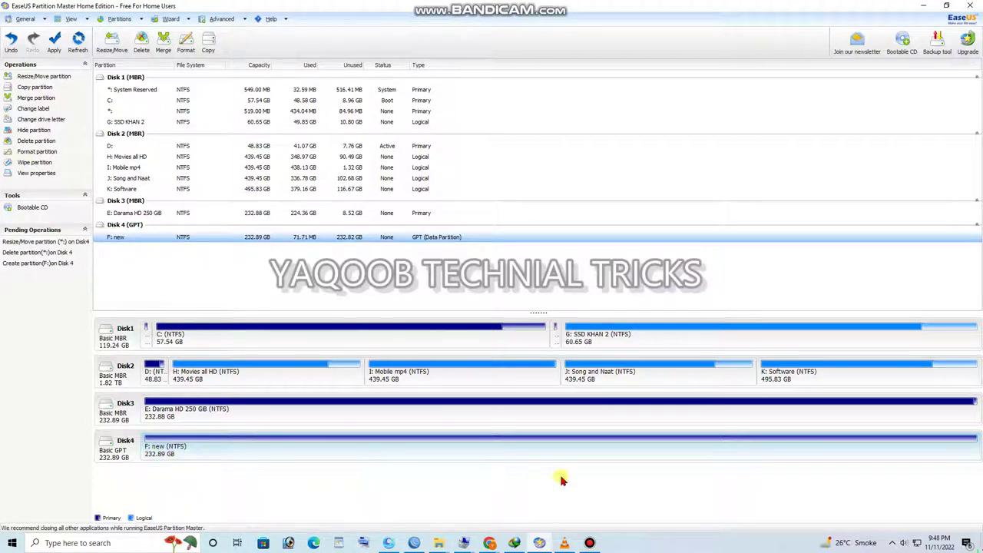
# Step: Check the list of drives in This PC, and return to EaseUS Partition Master
pyautogui.click(924, 6)
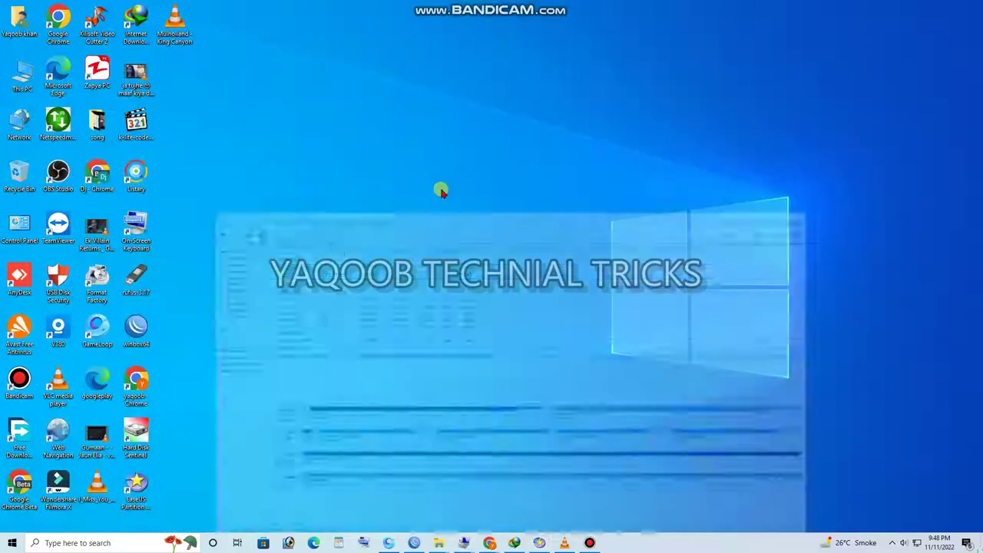
pyautogui.doubleClick(17, 76)
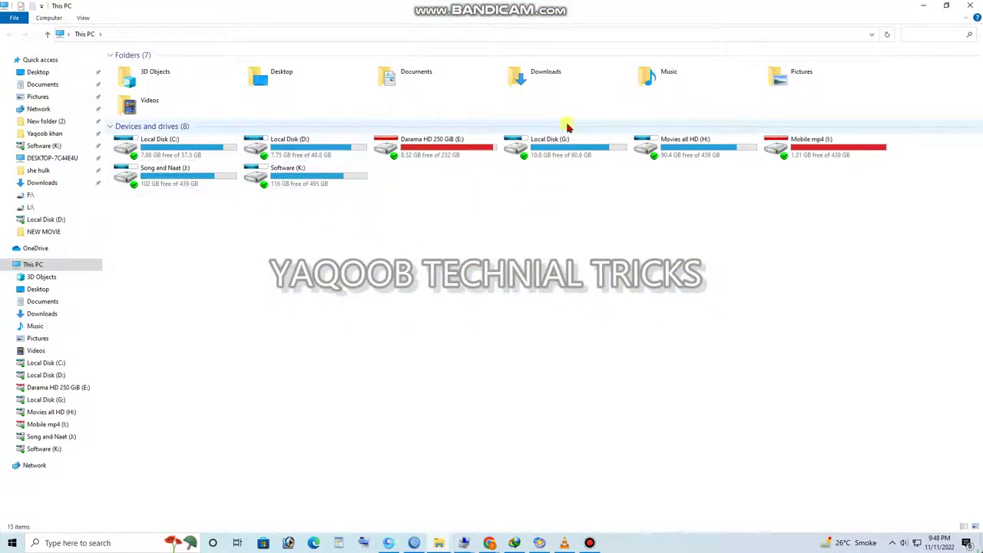
pyautogui.click(915, 10)
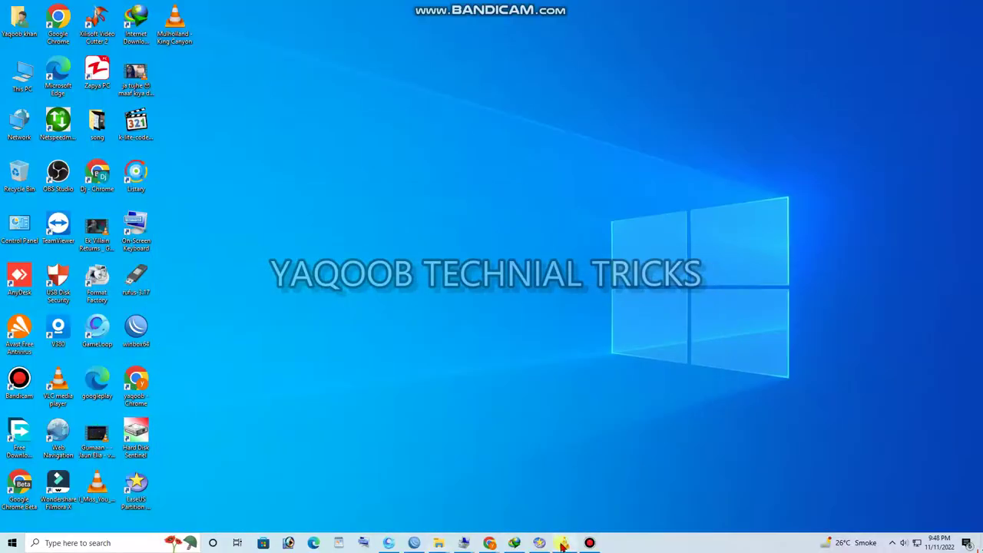
pyautogui.moveTo(539, 543)
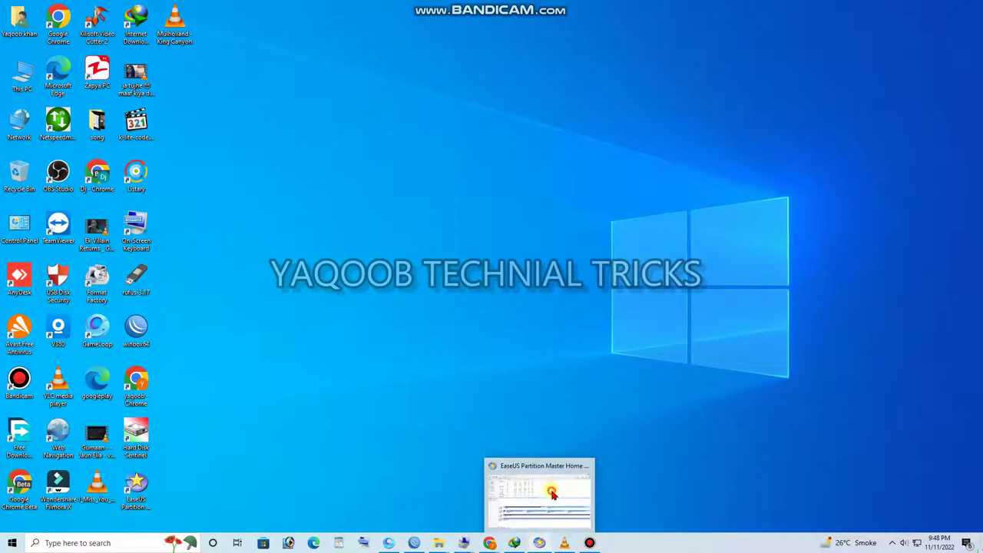
pyautogui.click(539, 542)
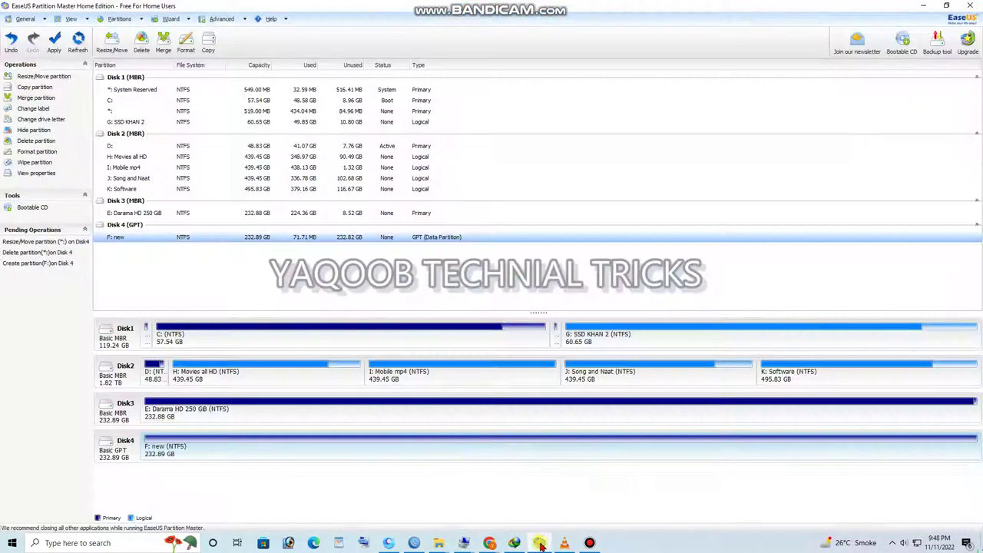
# Step: Delete the F: partition on Disk4 and confirm the deletion
pyautogui.rightClick(309, 449)
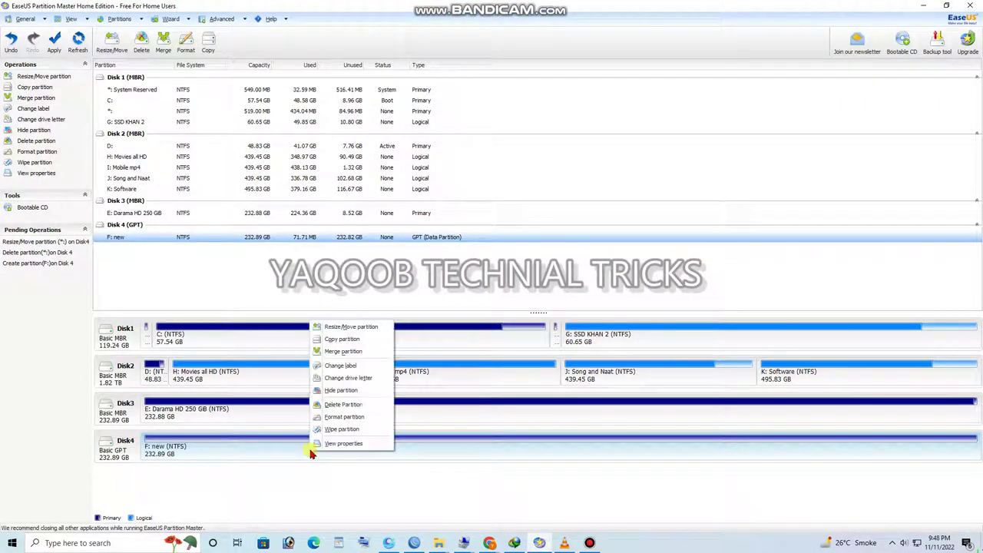
pyautogui.click(366, 409)
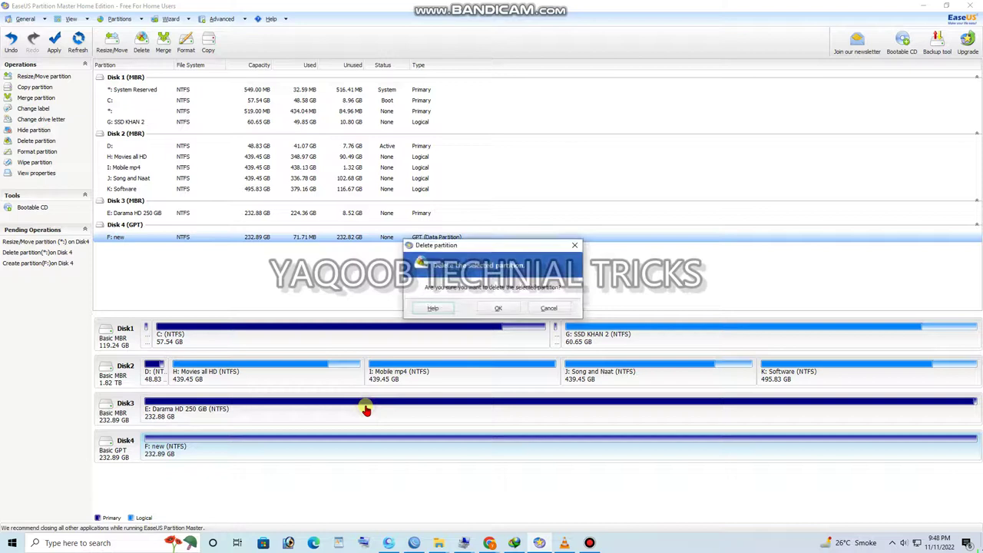
pyautogui.click(498, 311)
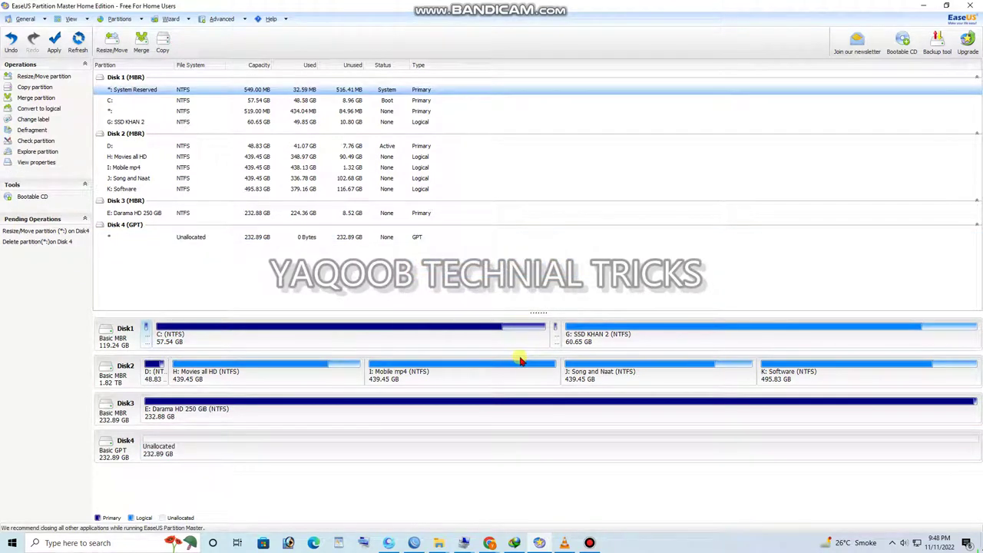
# Step: Create a 48.83 GB NTFS partition labelled new with drive letter F: in Disk4's unallocated space
pyautogui.rightClick(333, 449)
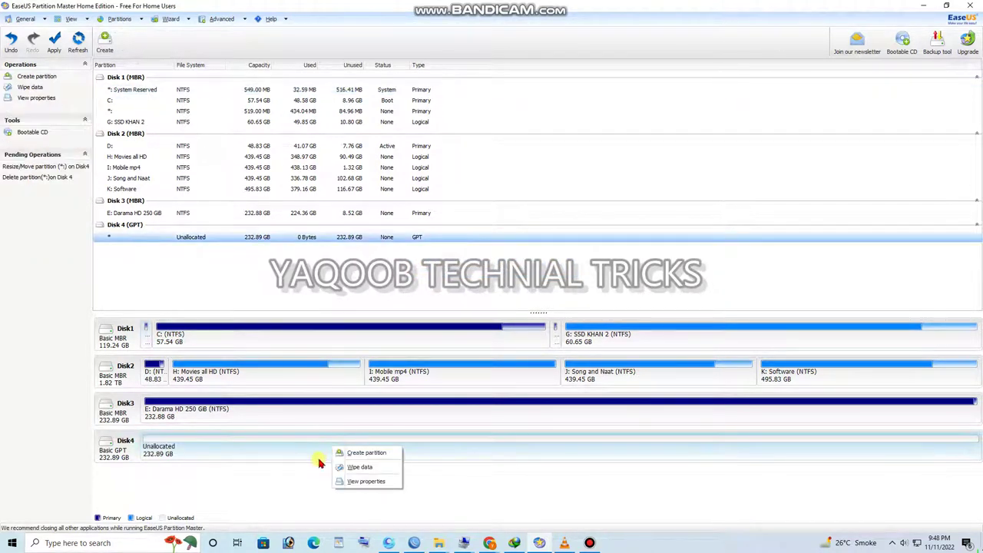
pyautogui.click(376, 454)
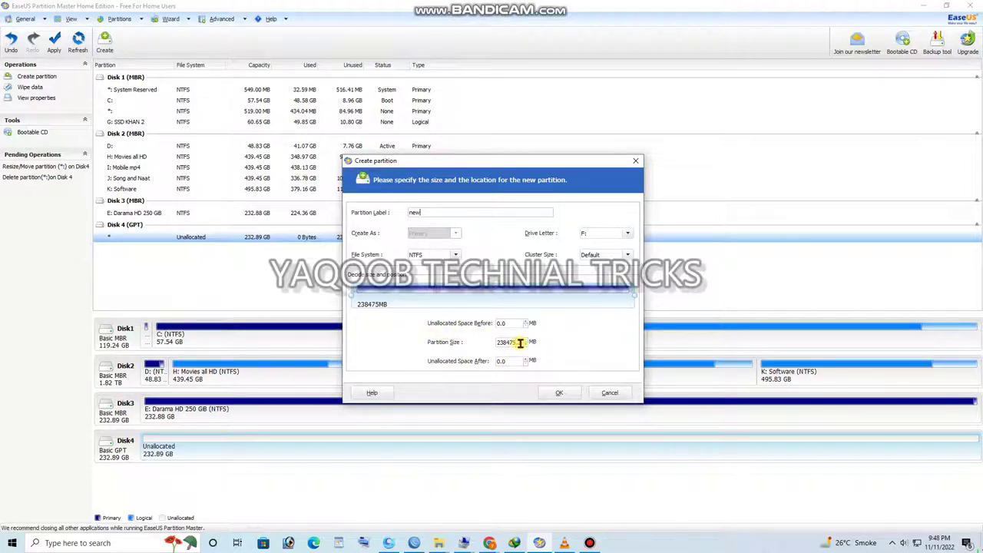
pyautogui.moveTo(520, 343); pyautogui.dragTo(454, 347)
pyautogui.click(559, 393)
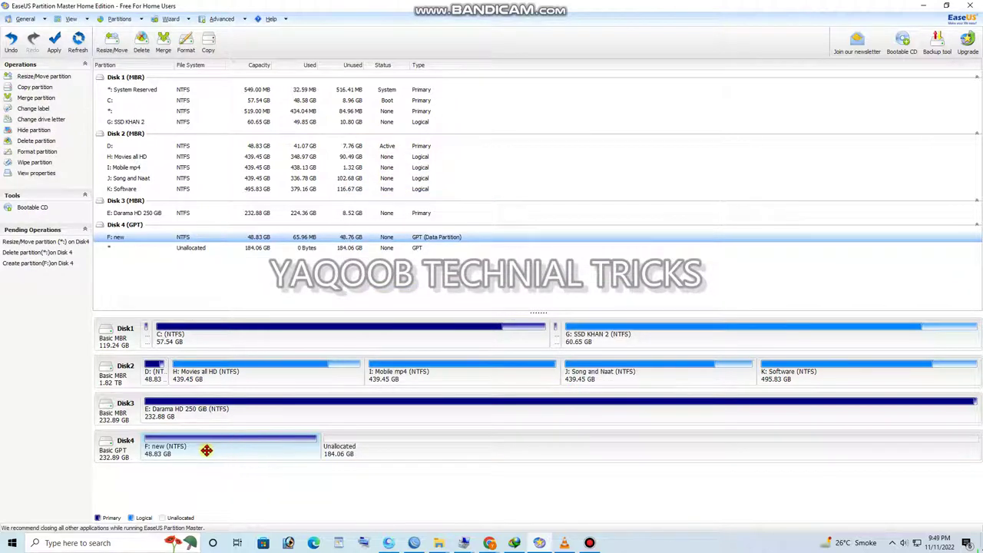
# Step: Create an NTFS partition labelled new2 with drive letter L: across Disk4's remaining unallocated space
pyautogui.rightClick(357, 457)
pyautogui.click(367, 461)
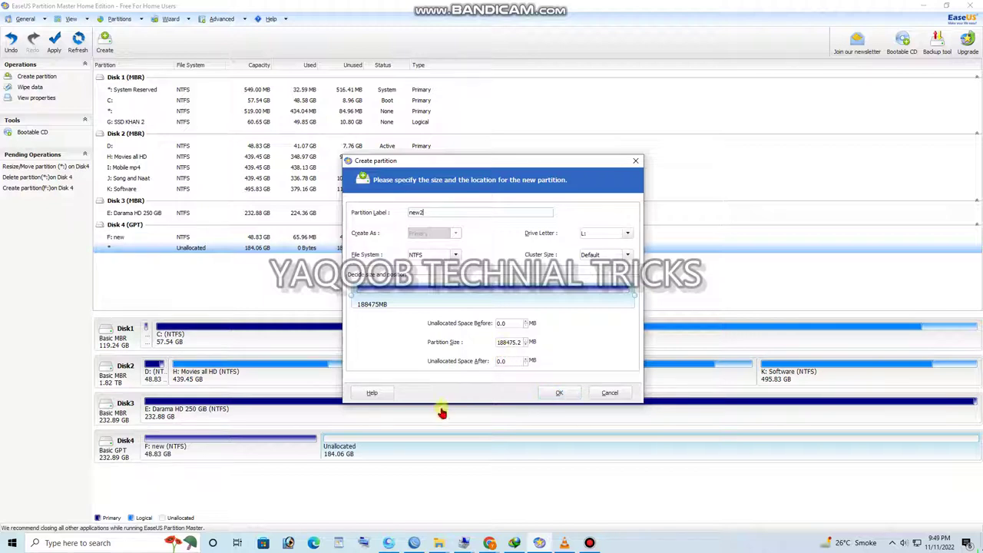
pyautogui.click(561, 394)
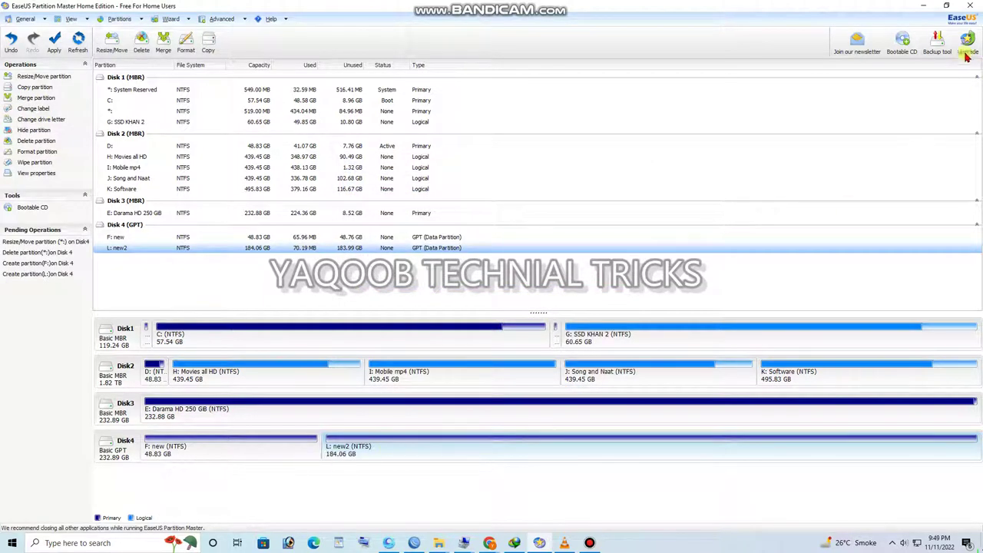
# Step: Switch to Computer Management to examine Disk 3's EFI partition and unallocated space, and close it
pyautogui.click(923, 6)
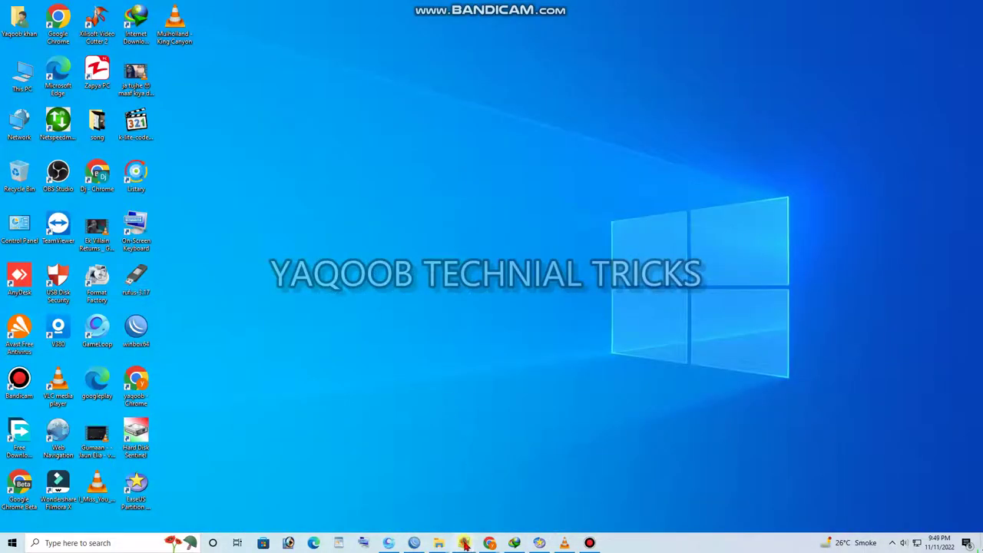
pyautogui.click(465, 544)
pyautogui.click(493, 504)
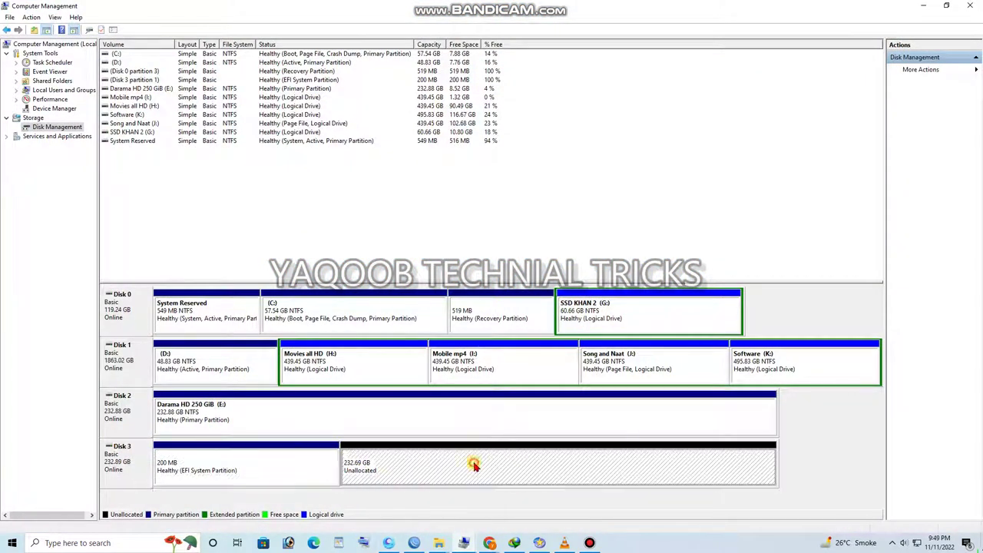
pyautogui.click(292, 467)
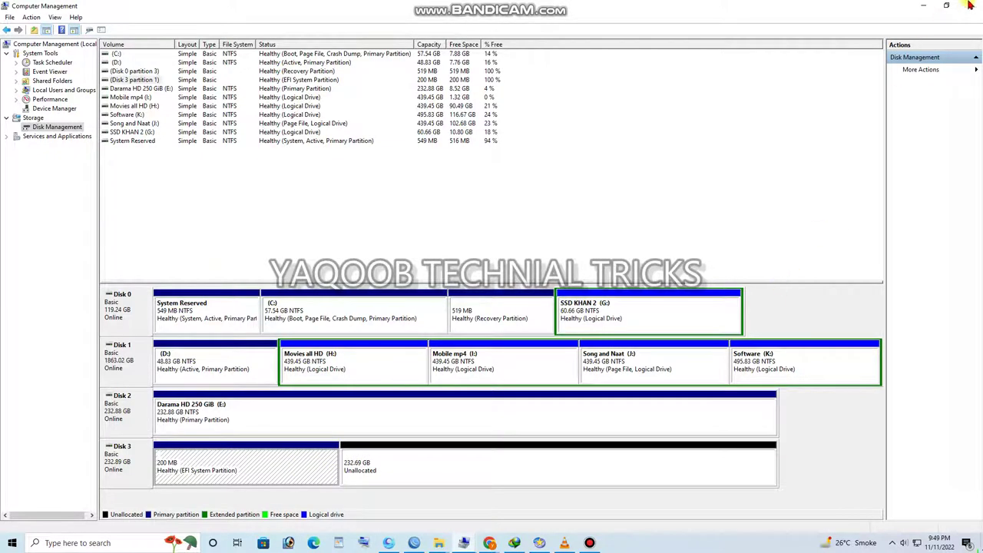
pyautogui.click(968, 6)
# Step: Reopen Computer Management from This PC, recheck Disk 3's layout in Disk Management, close it and return to EaseUS Partition Master
pyautogui.rightClick(29, 72)
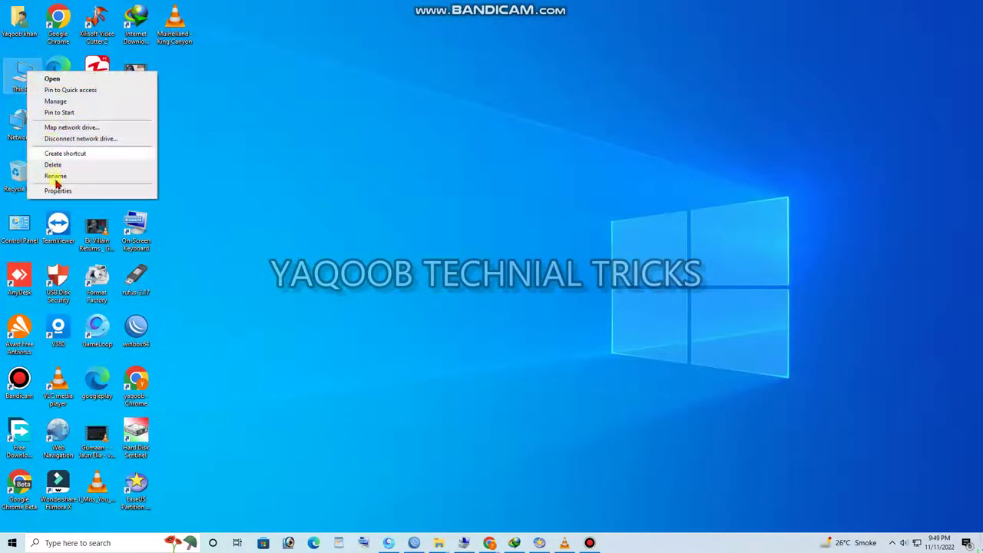
pyautogui.click(70, 100)
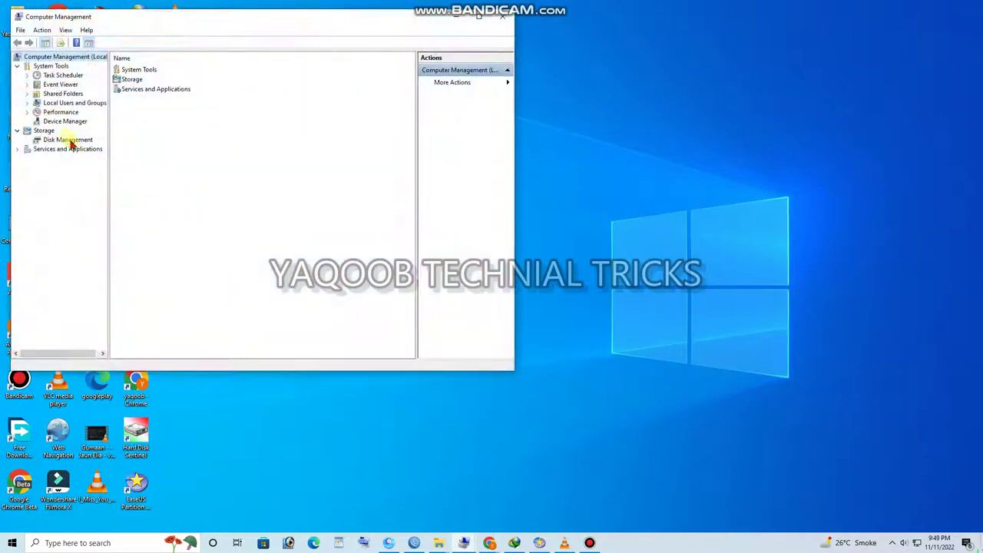
pyautogui.click(69, 140)
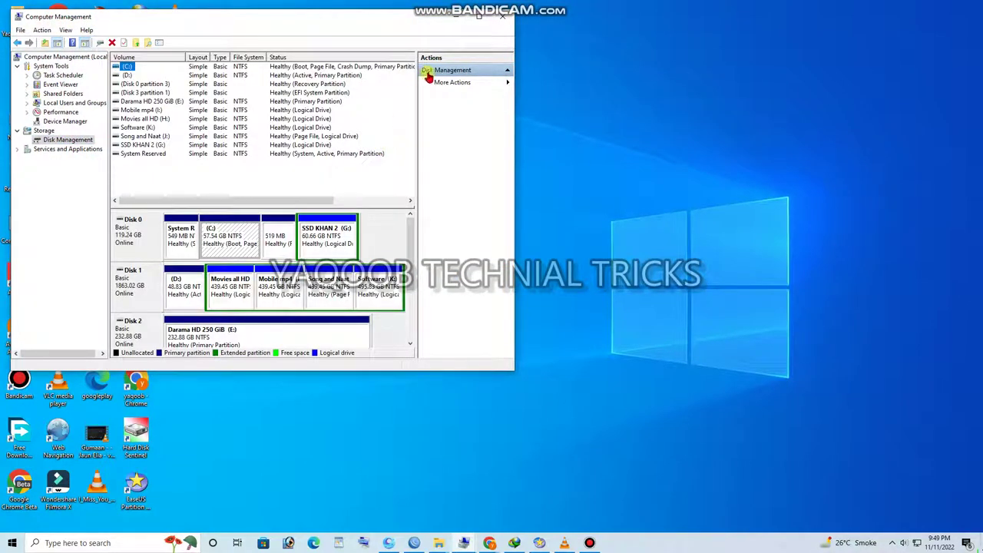
pyautogui.scroll(-3, 415, 298)
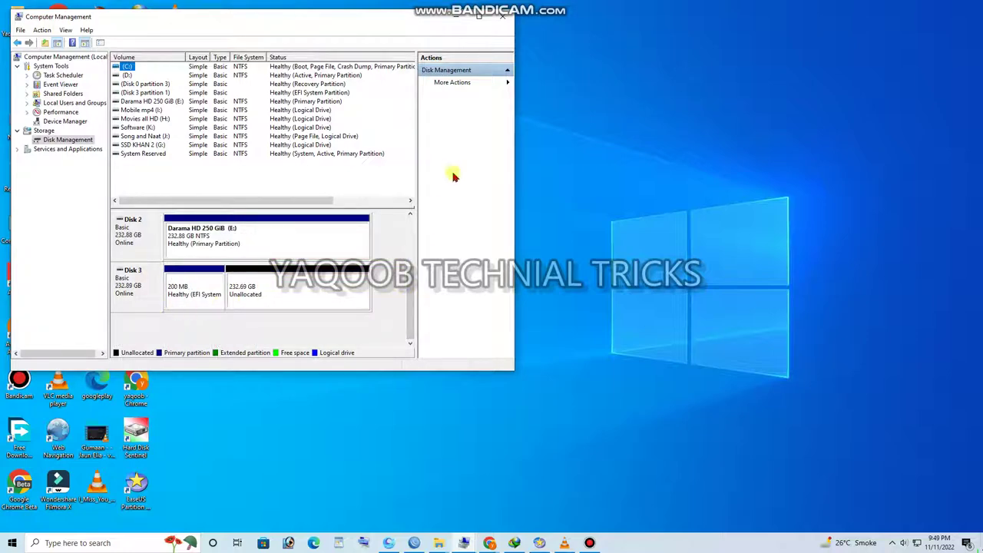
pyautogui.click(506, 15)
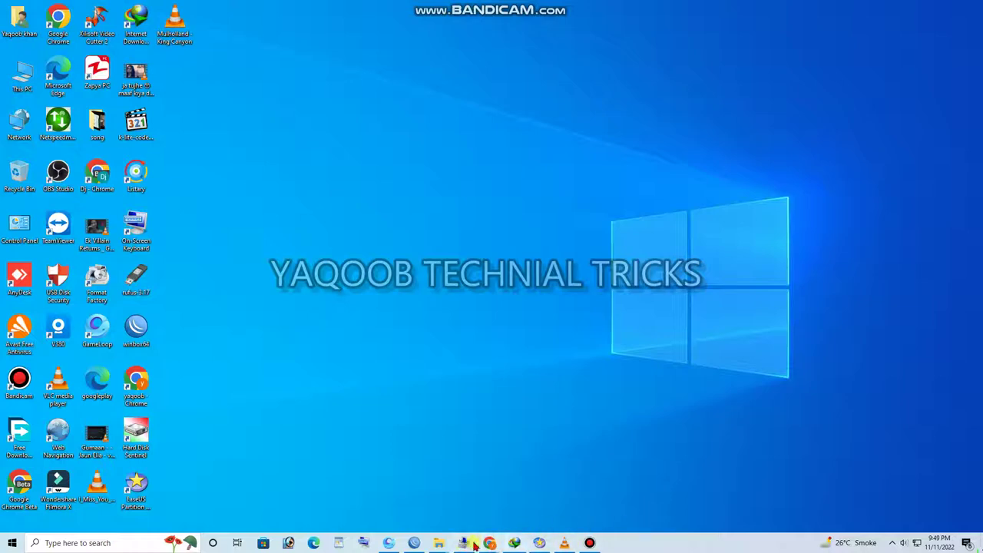
pyautogui.click(531, 543)
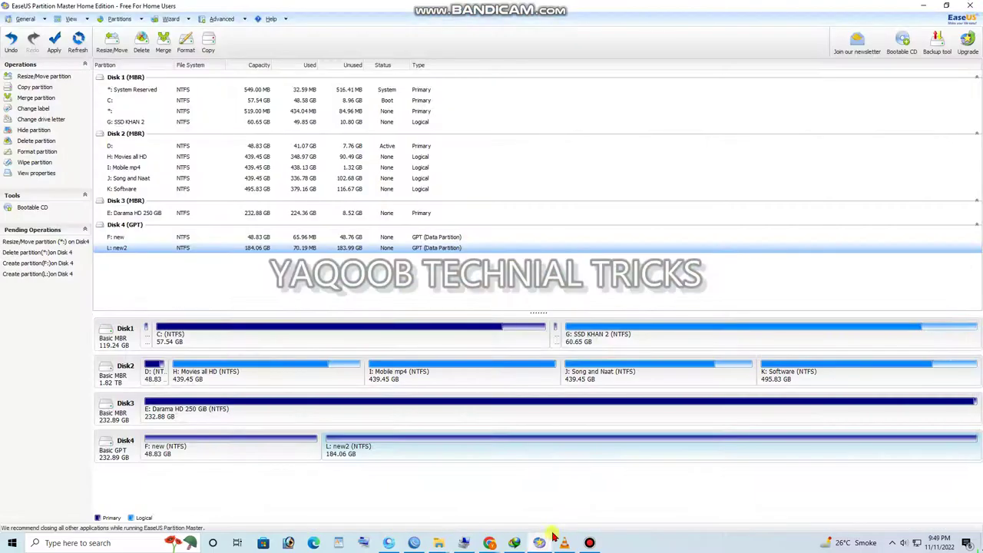
# Step: Format the F: partition on Disk4 as NTFS with a 4KB cluster size, keeping the label new
pyautogui.rightClick(178, 238)
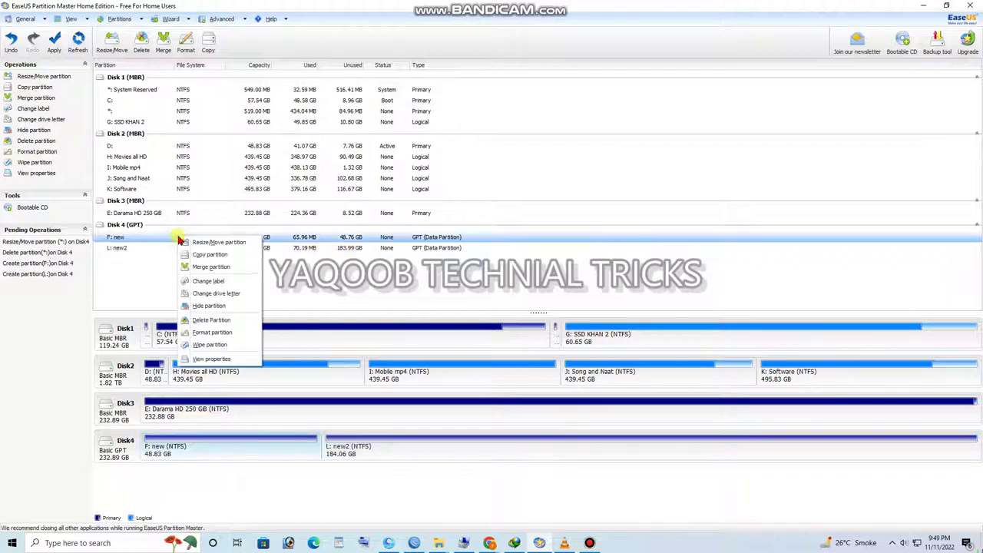
pyautogui.click(230, 335)
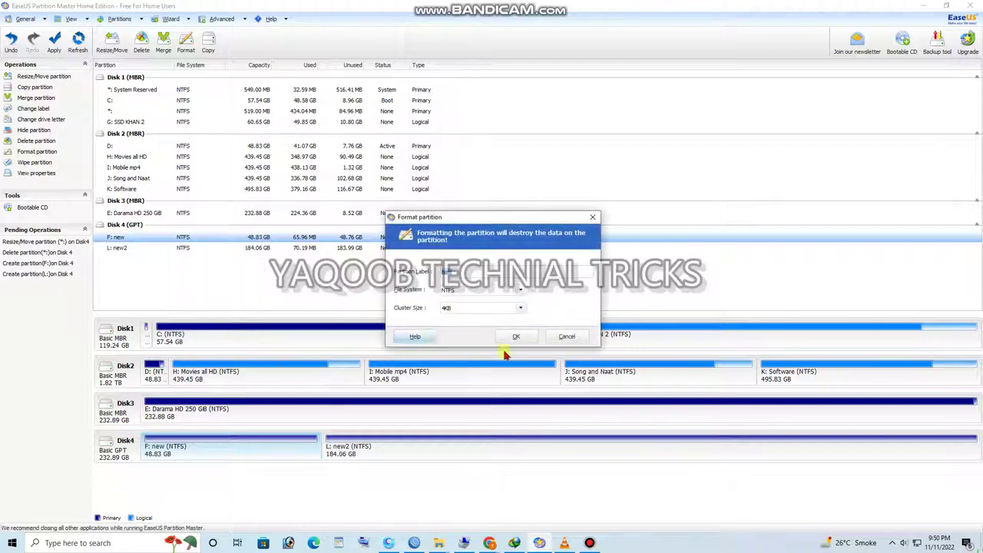
pyautogui.click(516, 336)
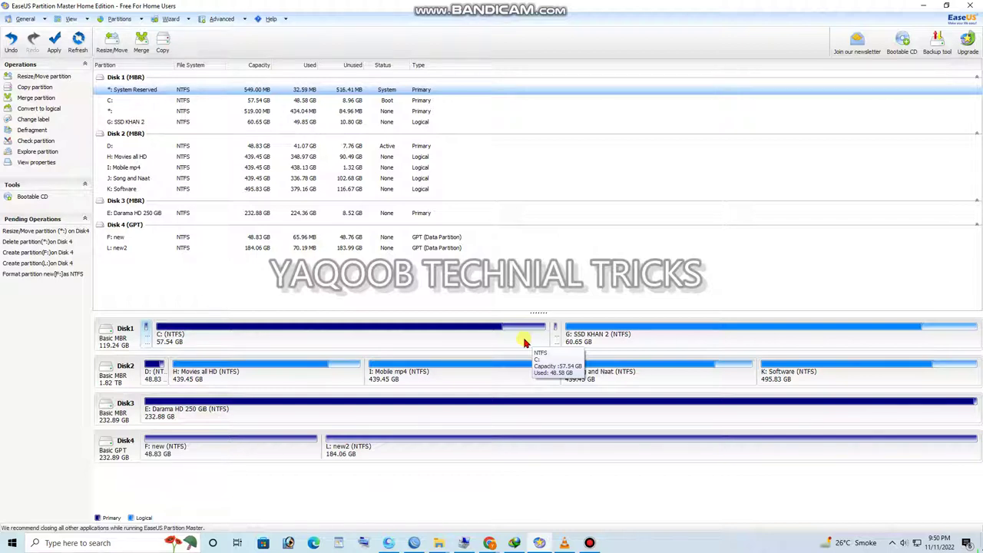
# Step: Format the L: partition new2 on Disk4 as NTFS with a 4KB cluster size
pyautogui.click(263, 249)
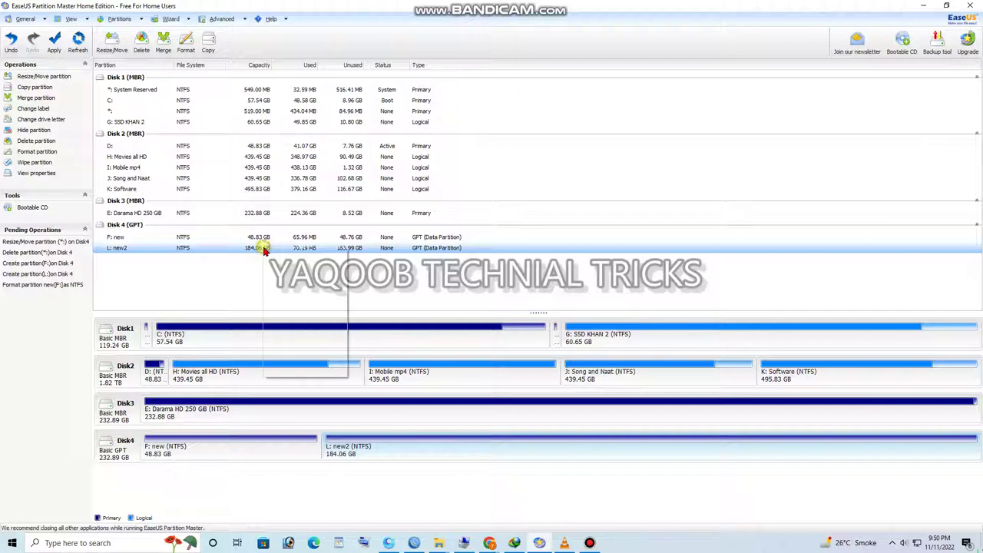
pyautogui.rightClick(262, 248)
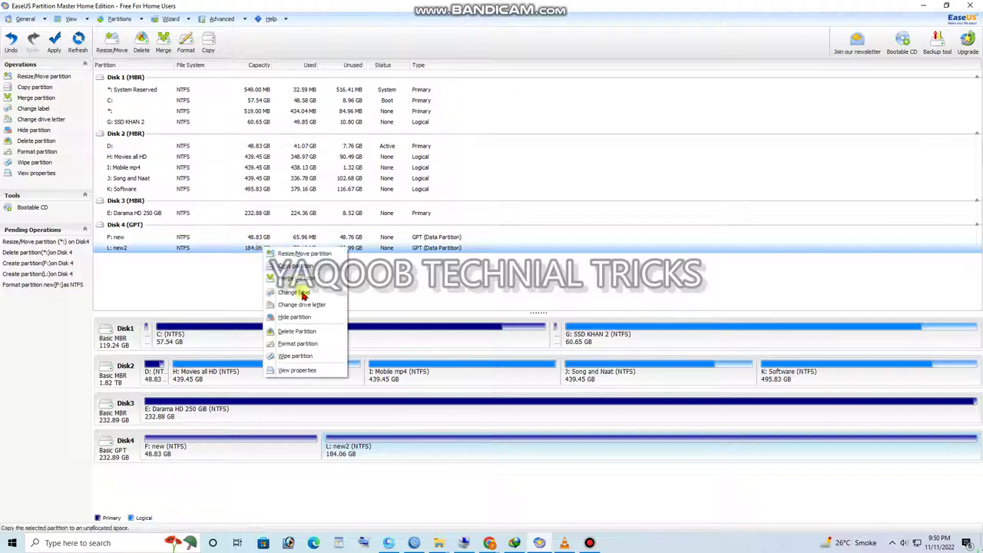
pyautogui.click(297, 343)
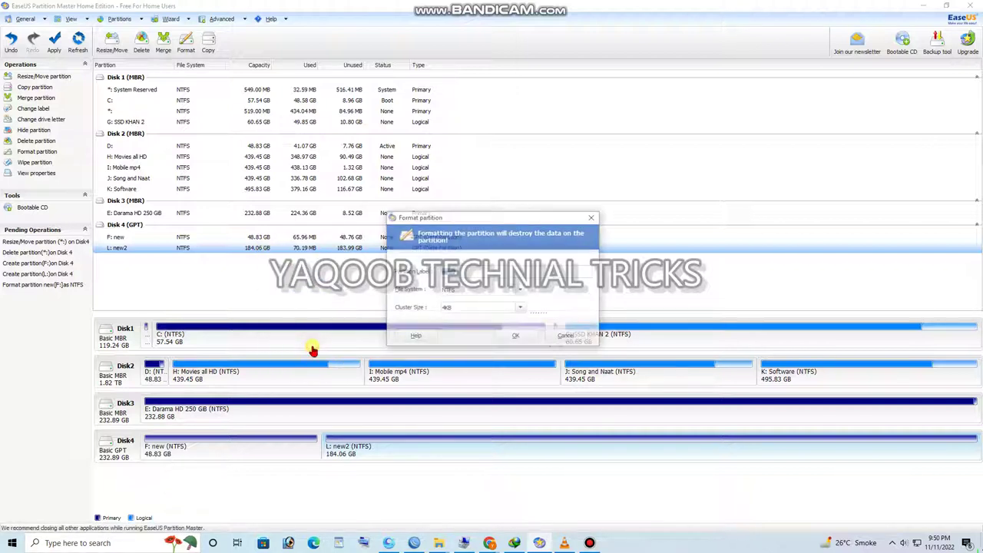
pyautogui.click(513, 336)
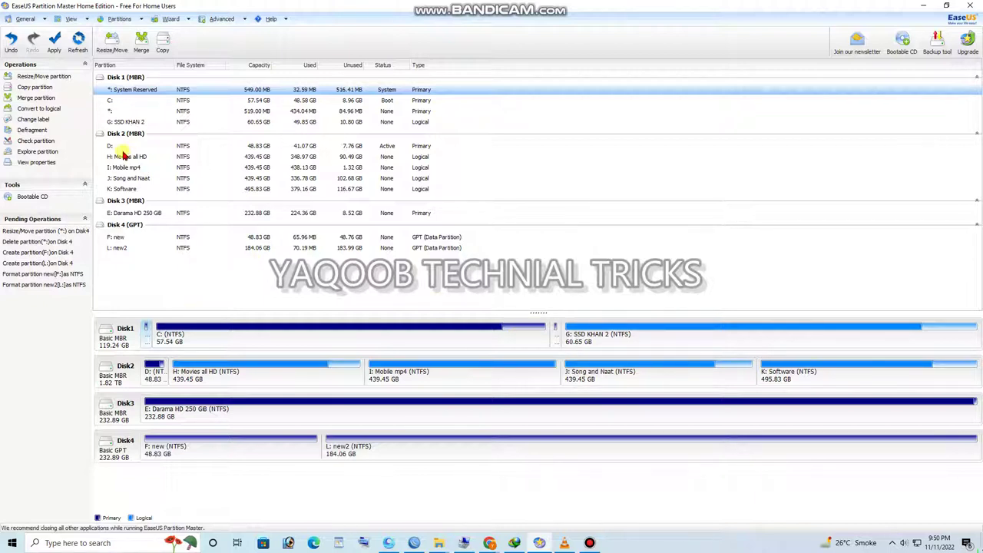
# Step: Apply all pending resize, delete, create and format operations for Disk 4
pyautogui.click(54, 43)
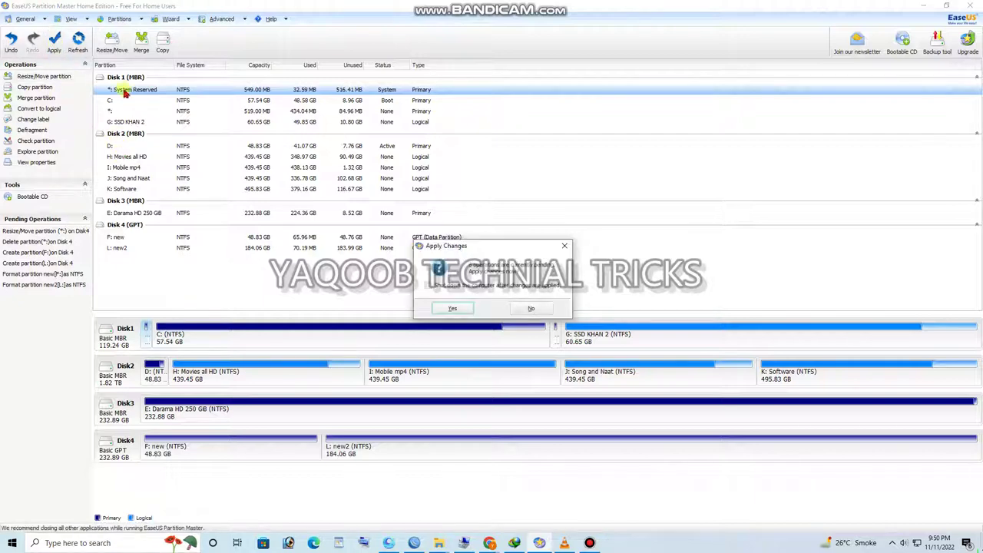
pyautogui.click(452, 306)
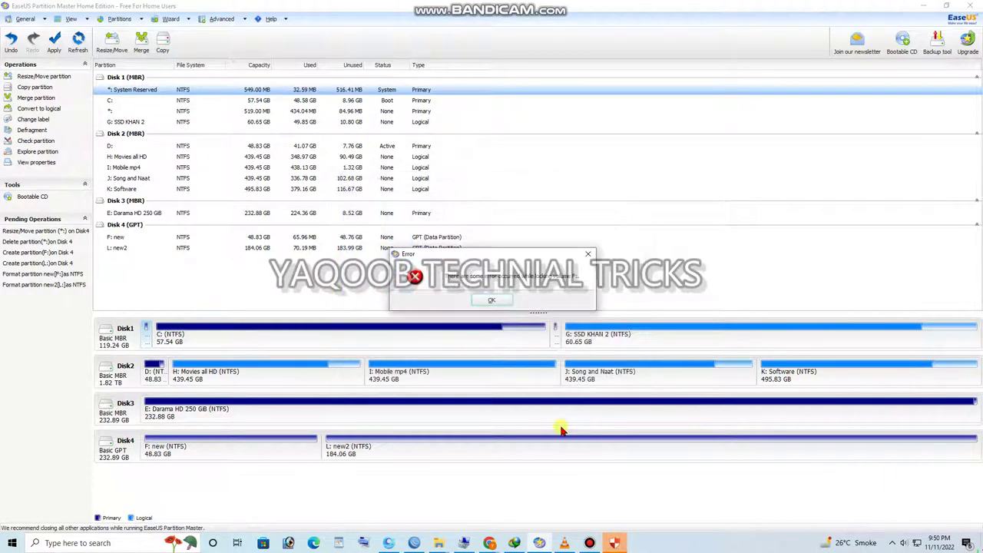
pyautogui.click(493, 300)
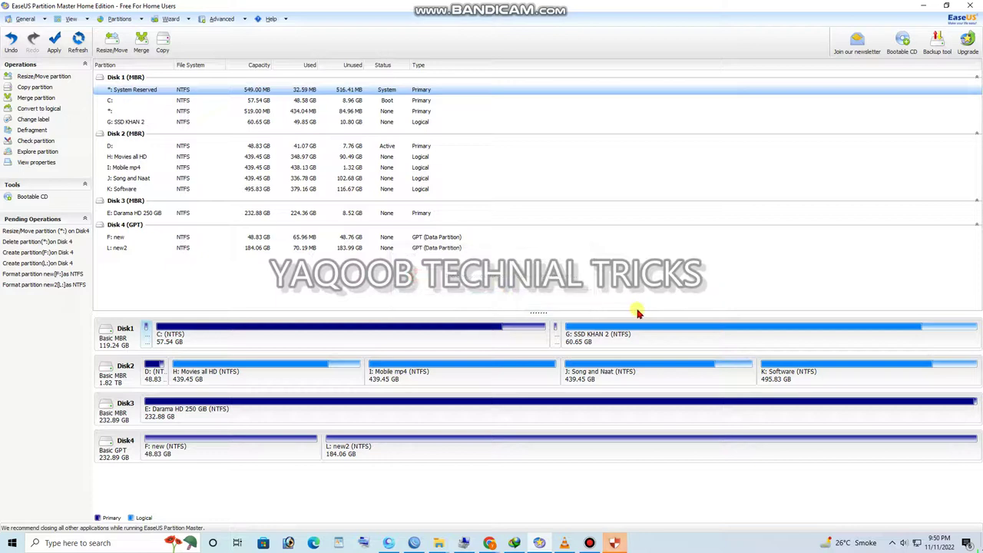
# Step: Minimize EaseUS Partition Master, open This PC to check the drives new (F:) and new2 (L:), and close it
pyautogui.click(923, 6)
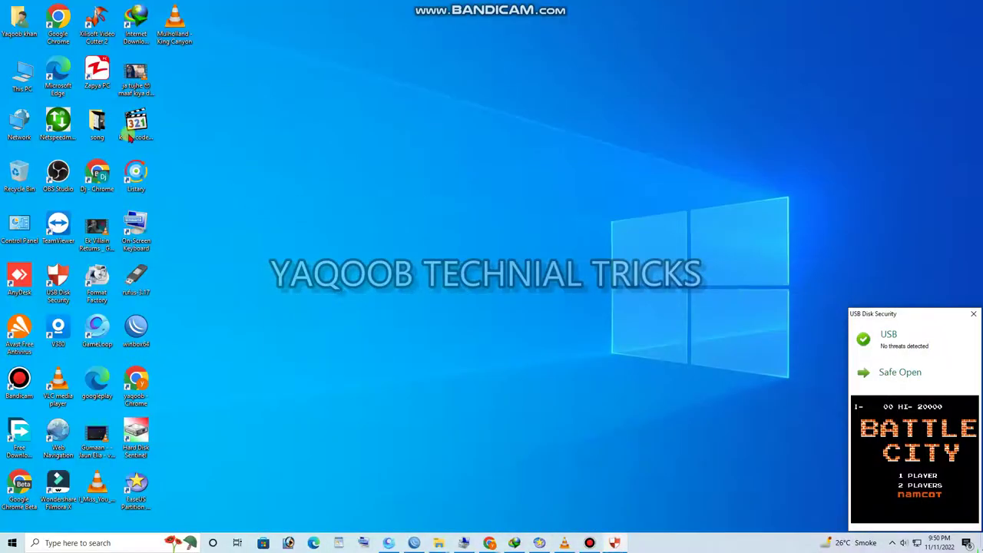
pyautogui.doubleClick(19, 73)
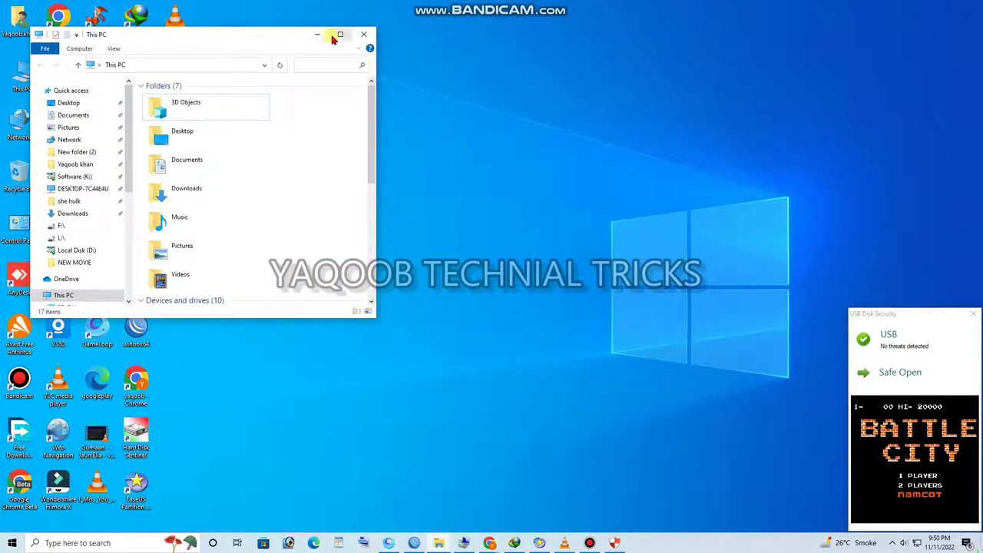
pyautogui.click(338, 33)
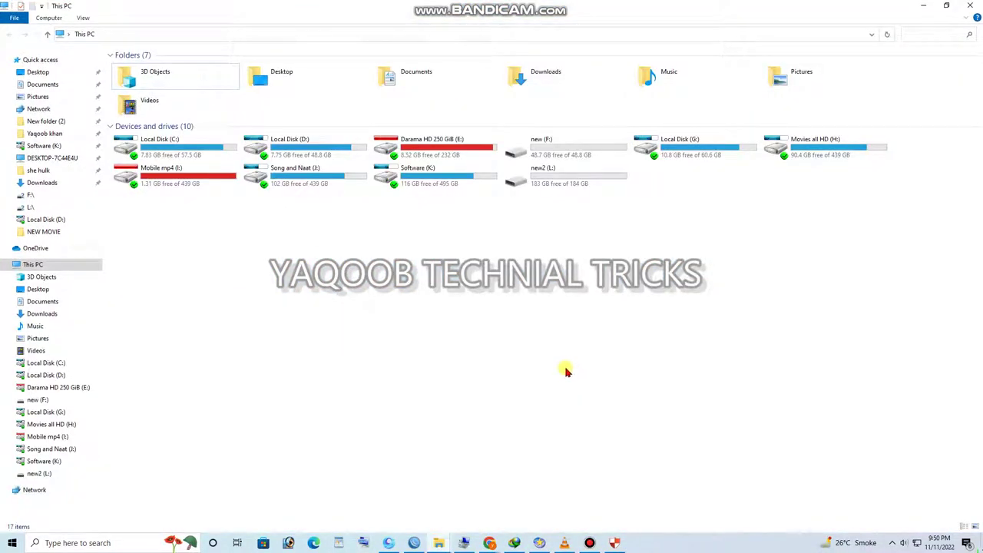
pyautogui.click(538, 143)
pyautogui.click(561, 172)
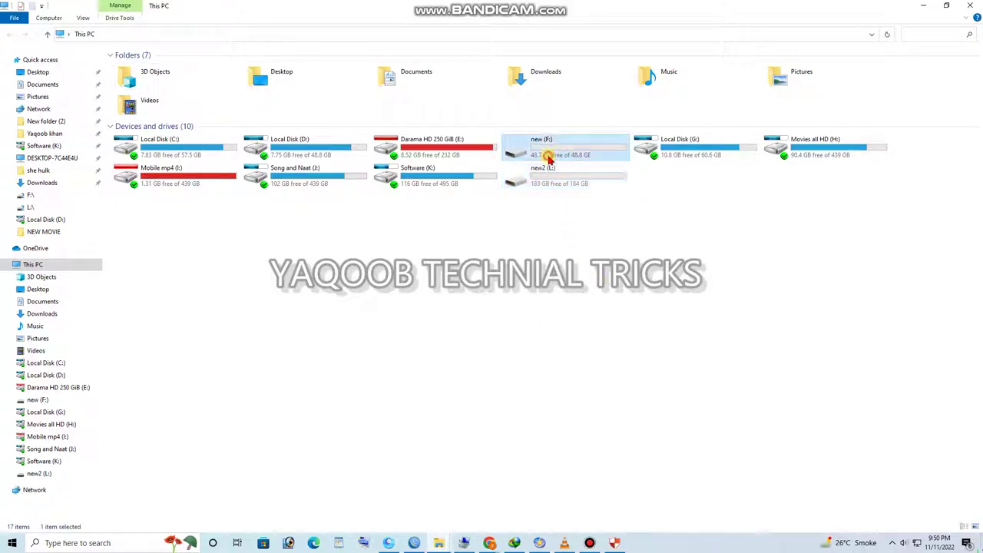
pyautogui.click(611, 269)
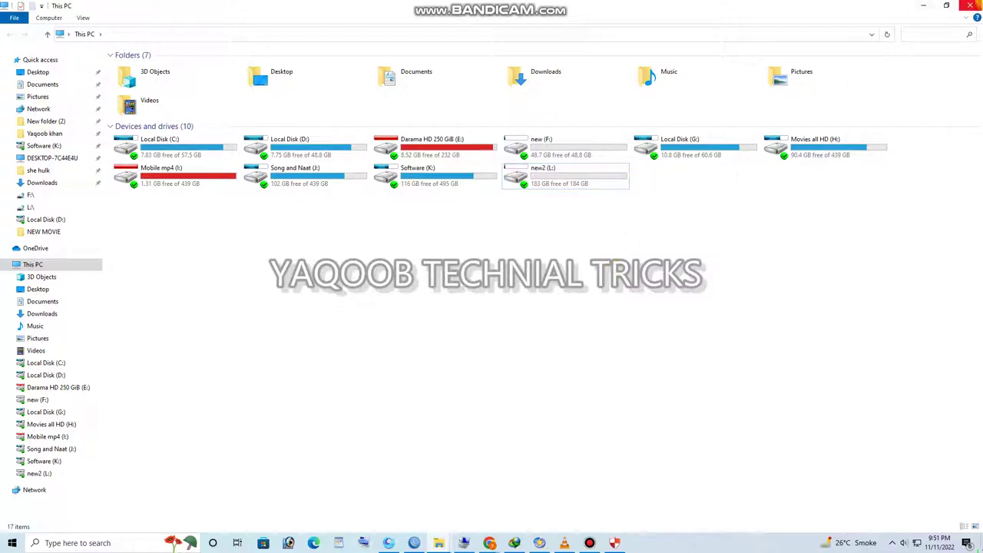
pyautogui.click(972, 5)
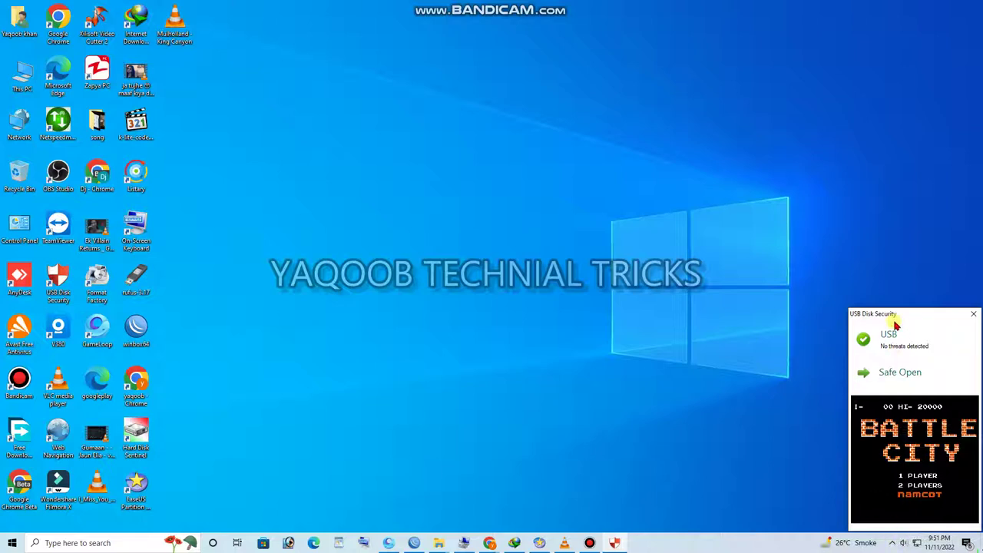
pyautogui.click(893, 543)
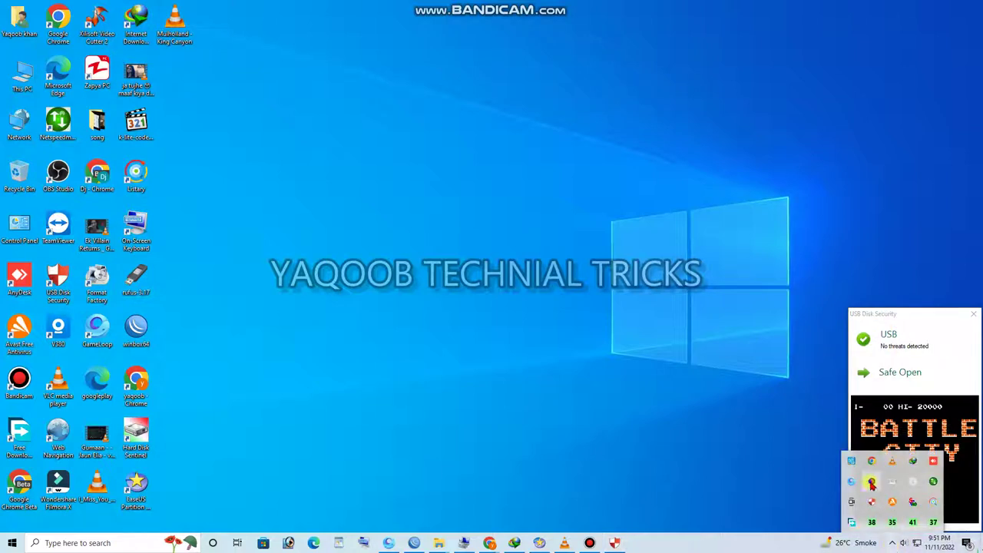
pyautogui.rightClick(872, 481)
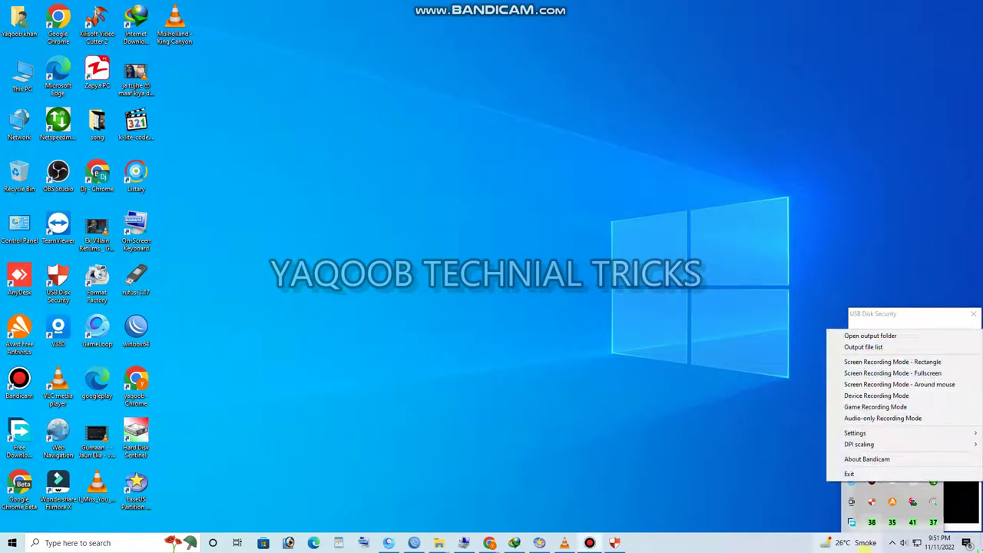
pyautogui.rightClick(870, 486)
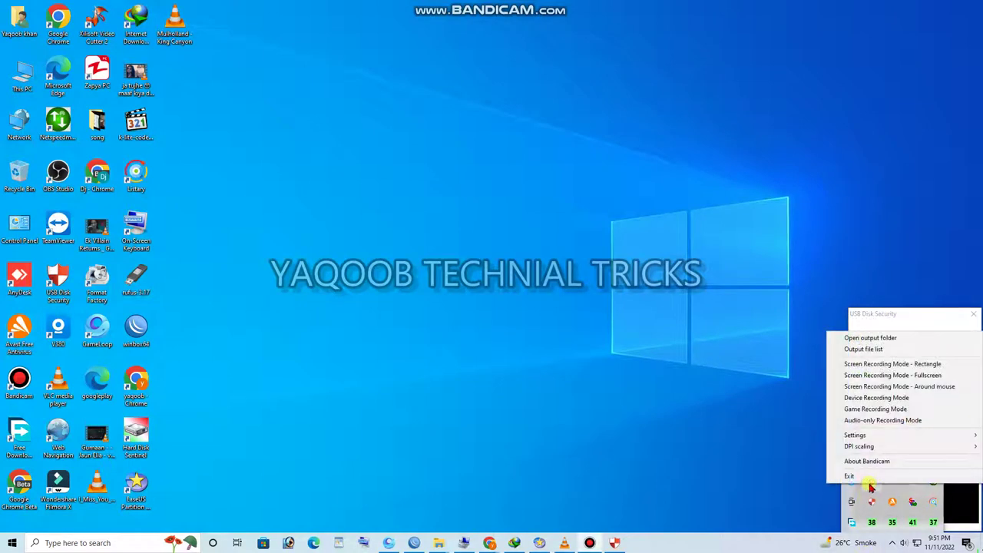